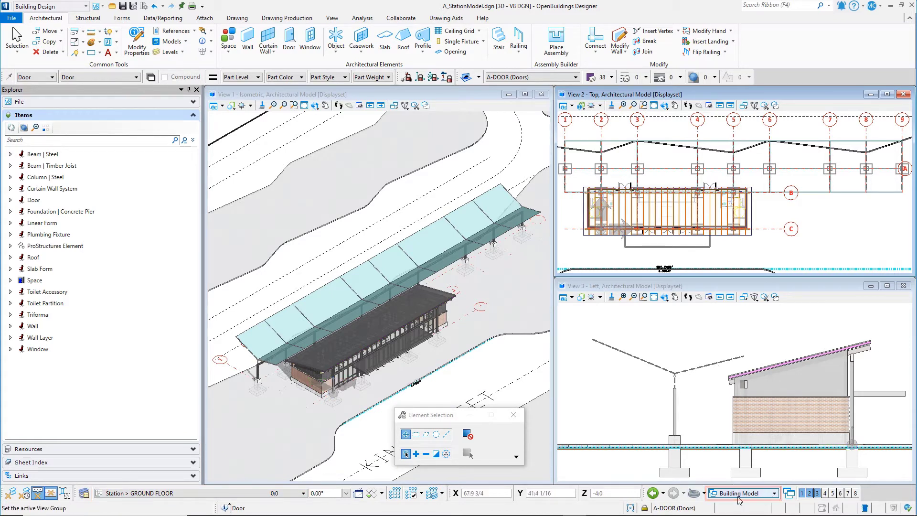
Step: Isolate the station's selected wall, door, window and interior elements with Displayset Set
{"action": "left_click", "coordinate": [870, 461]}
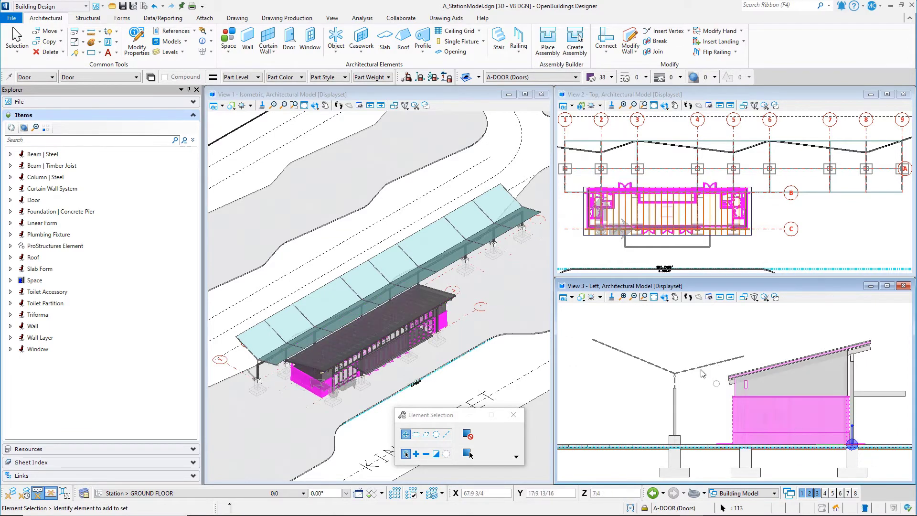
{"action": "right_click", "coordinate": [605, 394]}
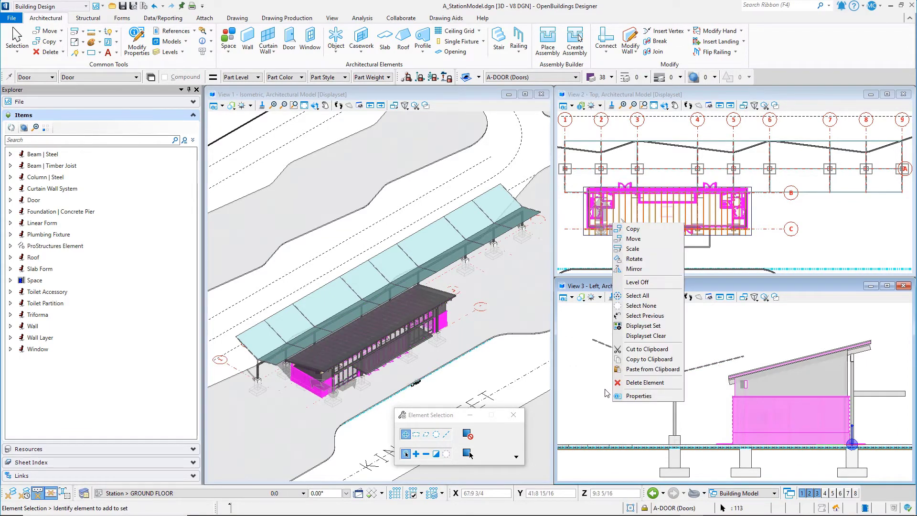
{"action": "left_click", "coordinate": [630, 326]}
{"action": "scroll", "coordinate": [441, 281], "scroll_direction": "up", "scroll_amount": 3}
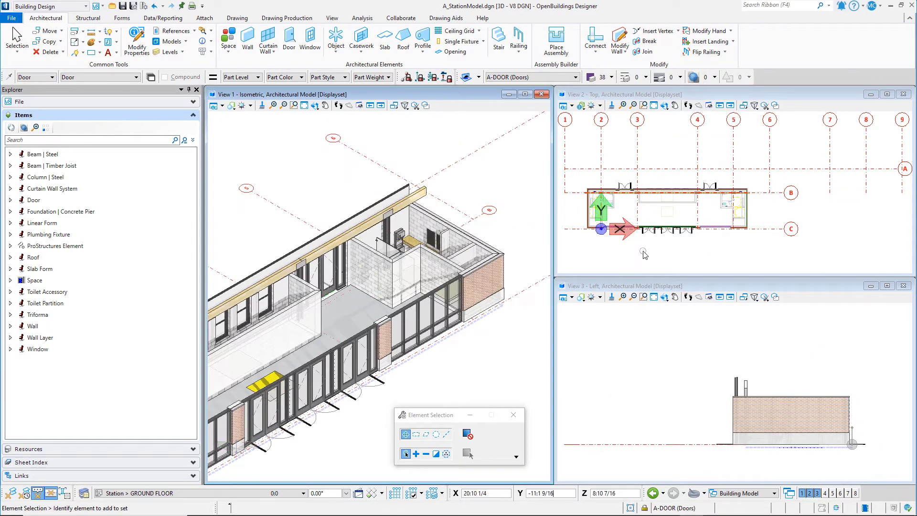
Step: Maximize the Top view around Storage 105 and start Place Door with the HM_Masonry | Flush catalog item
{"action": "left_click", "coordinate": [886, 94]}
{"action": "scroll", "coordinate": [365, 217], "scroll_direction": "up", "scroll_amount": 5}
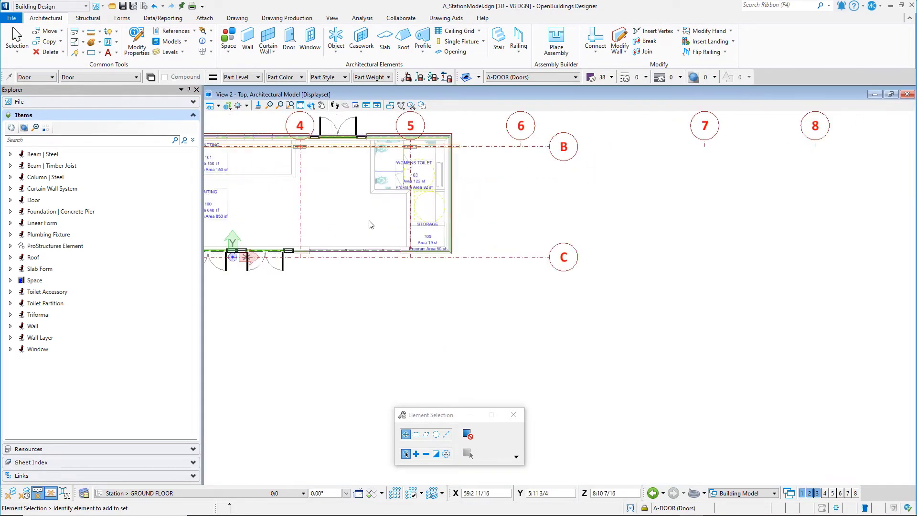
{"action": "scroll", "coordinate": [421, 180], "scroll_direction": "up", "scroll_amount": 2}
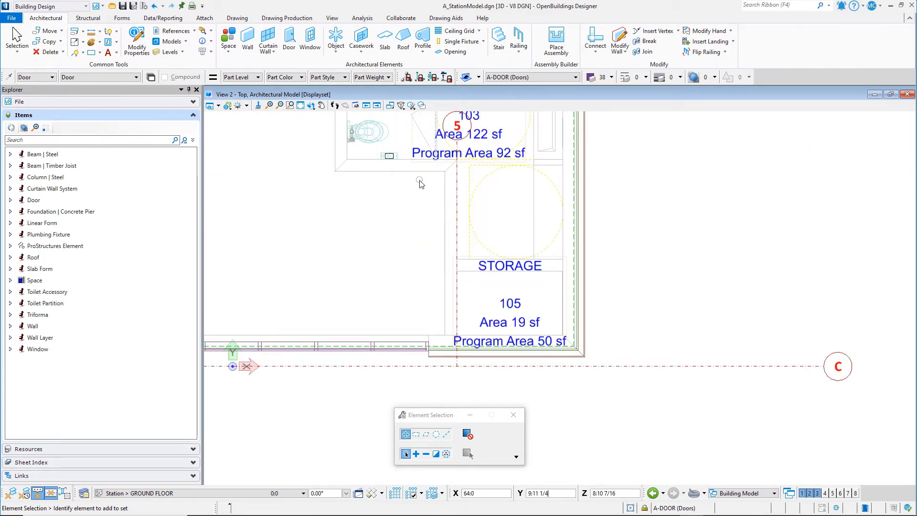
{"action": "left_click", "coordinate": [288, 36]}
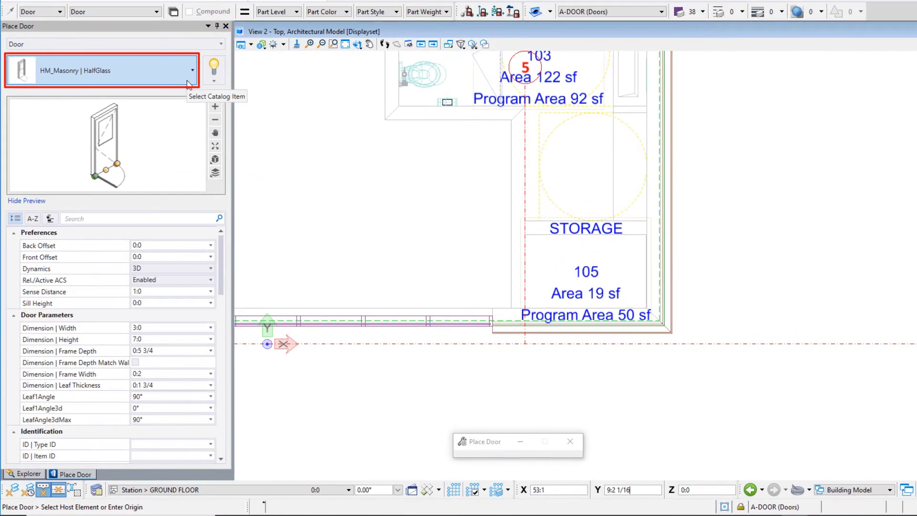
{"action": "left_click", "coordinate": [161, 139]}
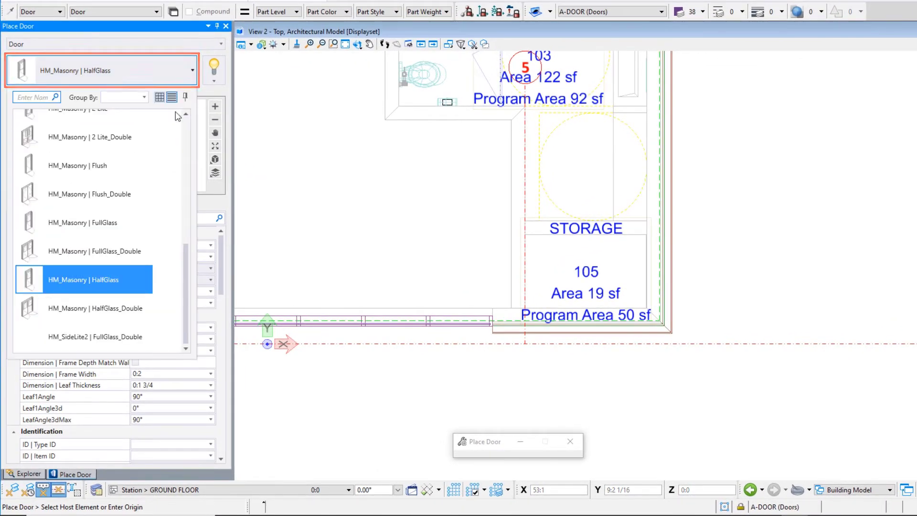
{"action": "left_click", "coordinate": [121, 171]}
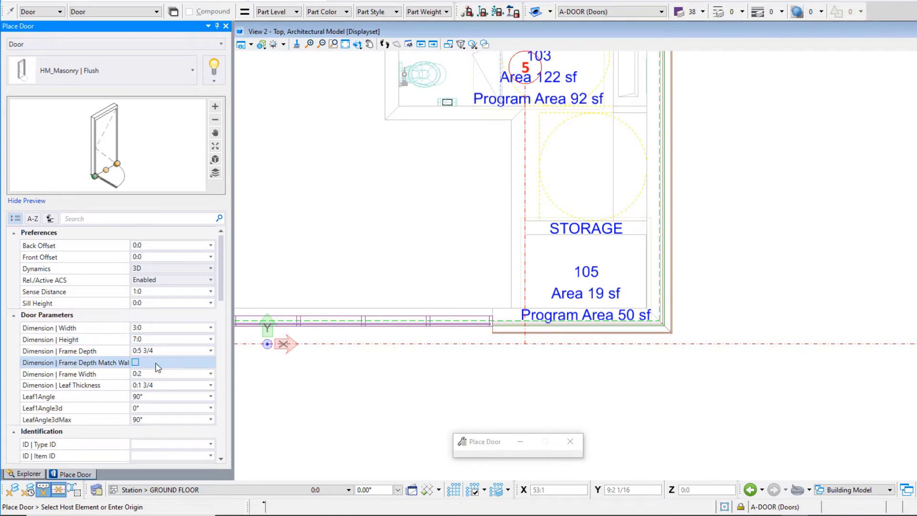
Step: Configure the door with its frame depth matching the wall, Type ID D2 and a side offset of 0:4
{"action": "left_click", "coordinate": [136, 362]}
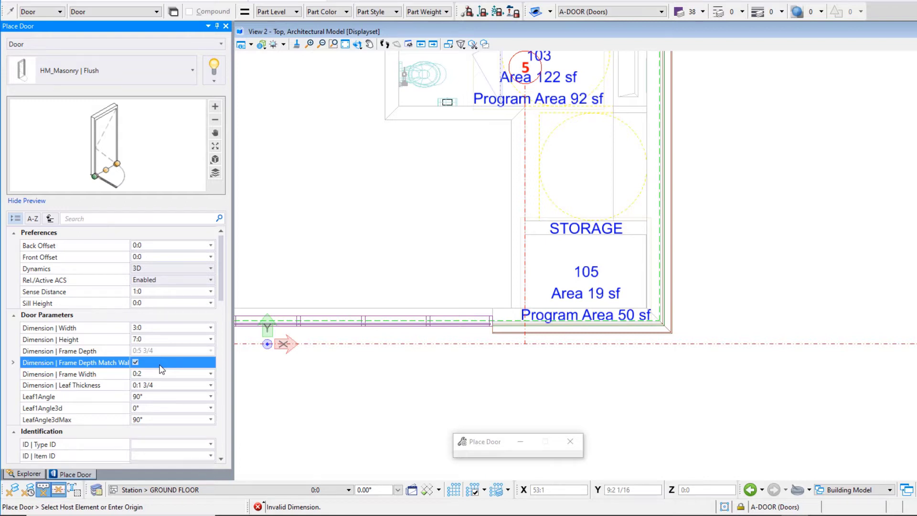
{"action": "scroll", "coordinate": [167, 394], "scroll_direction": "down", "scroll_amount": 1}
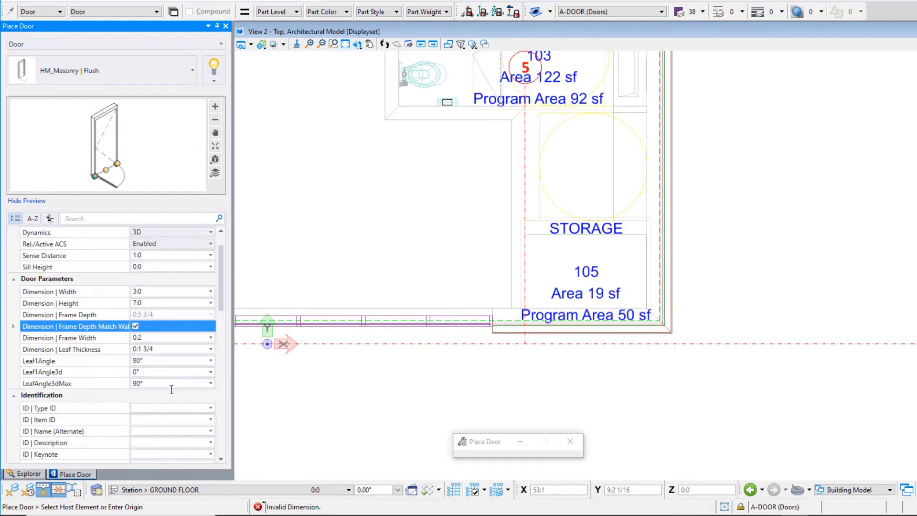
{"action": "left_click", "coordinate": [164, 407]}
{"action": "type", "text": "D2"}
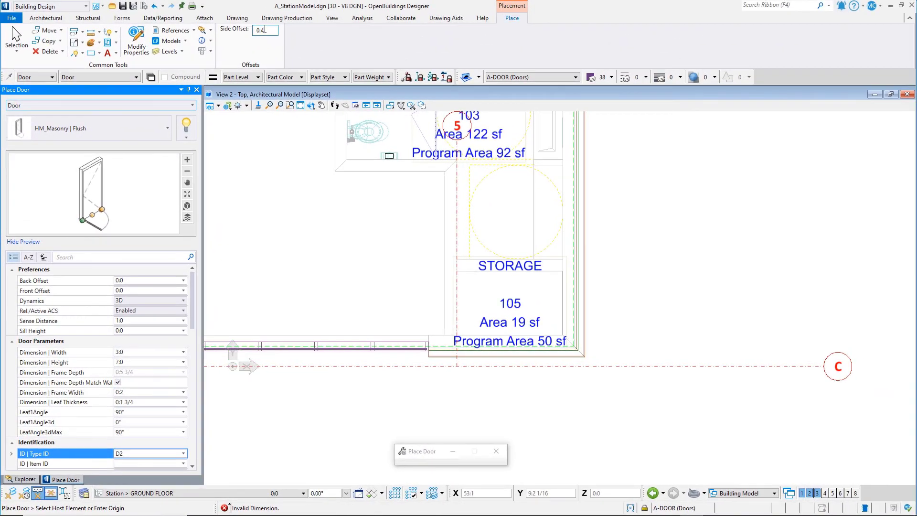
{"action": "key", "text": "BackSpace"}
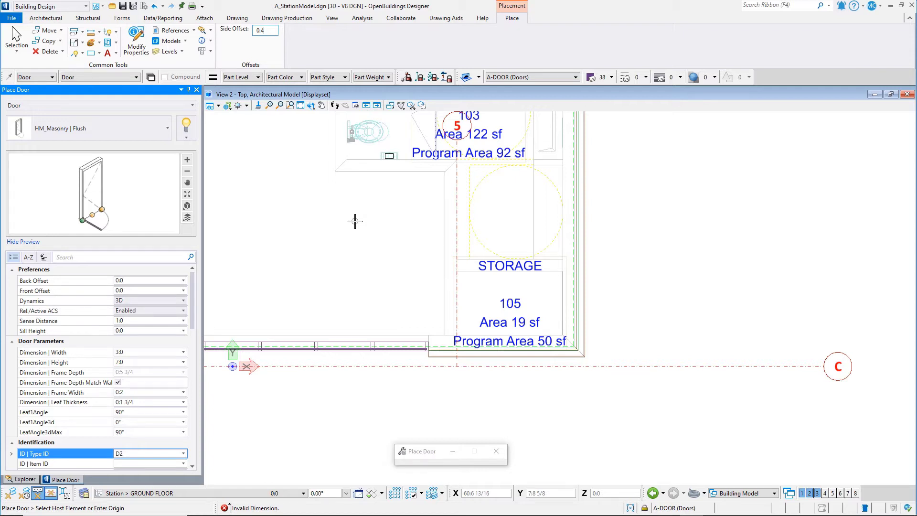
Step: Save the configured door as a new catalog item named D2 | Flush
{"action": "left_click", "coordinate": [186, 137]}
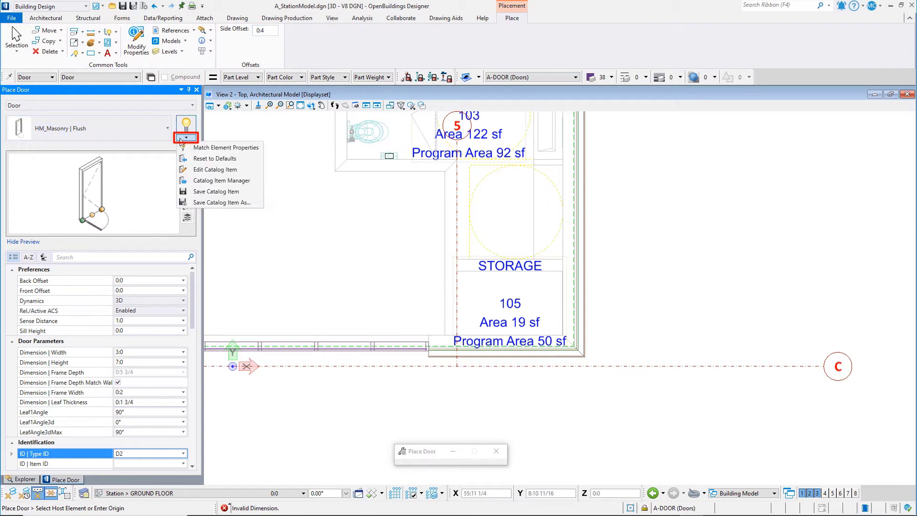
{"action": "left_click", "coordinate": [226, 202]}
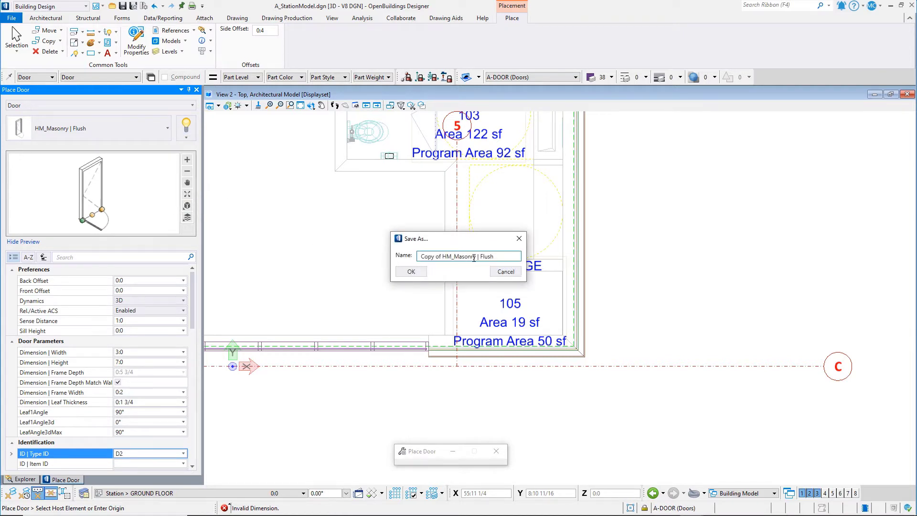
{"action": "left_click_drag", "start_coordinate": [476, 257], "coordinate": [369, 242]}
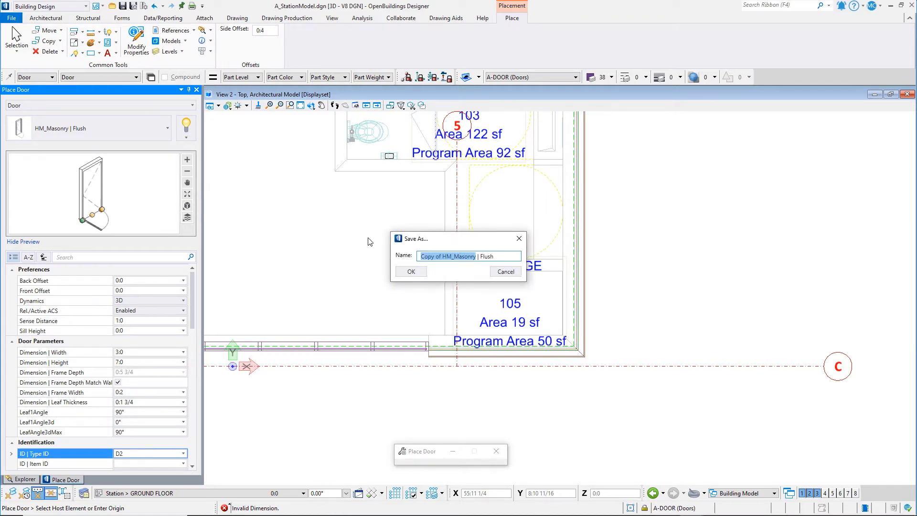
{"action": "type", "text": "D2"}
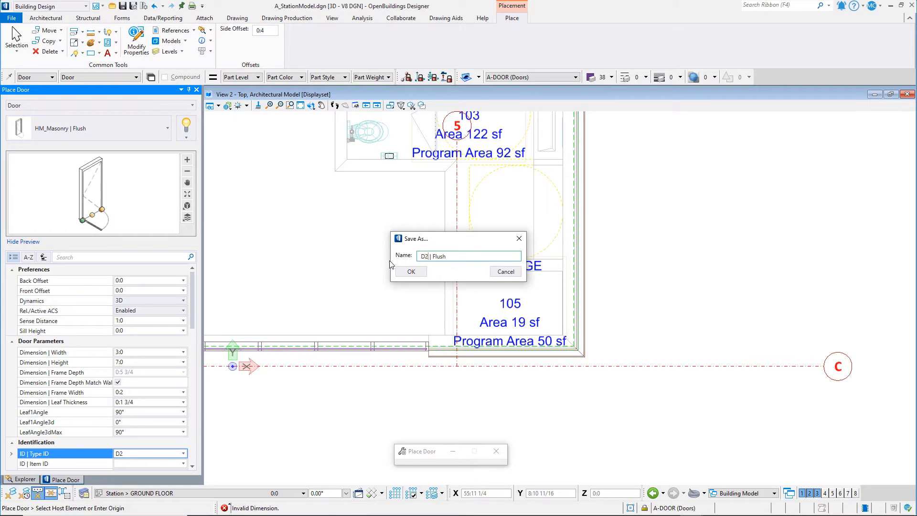
{"action": "left_click", "coordinate": [409, 271]}
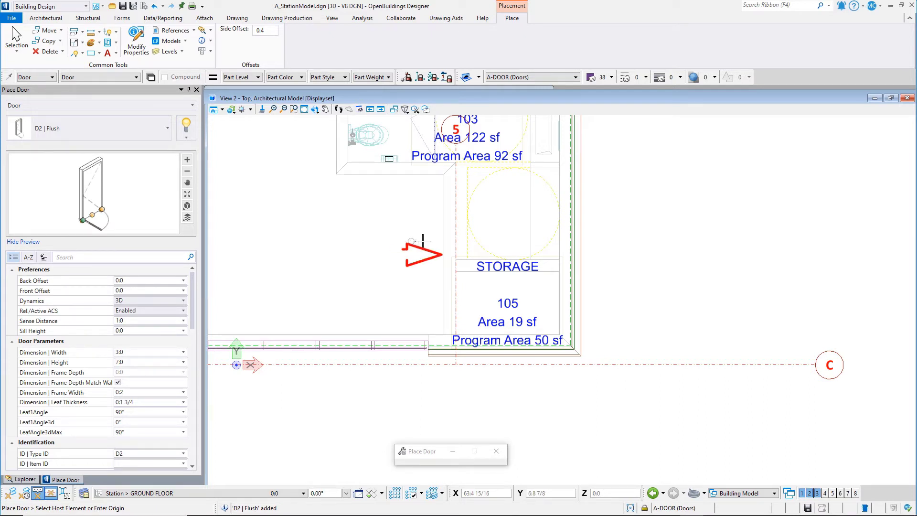
Step: Place the door in the wall along grid line 5, referenced to the storage partition's upper corner, swinging into the women's toilet
{"action": "left_click", "coordinate": [444, 233]}
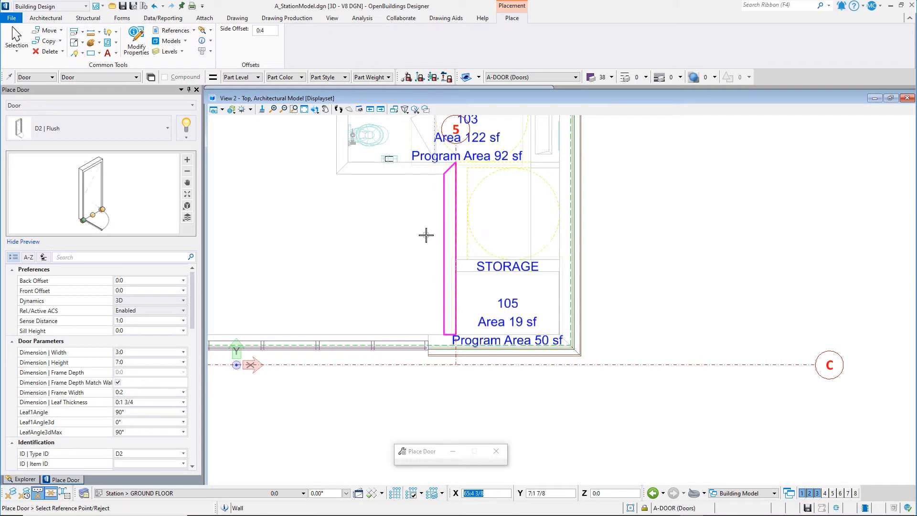
{"action": "left_click", "coordinate": [455, 256]}
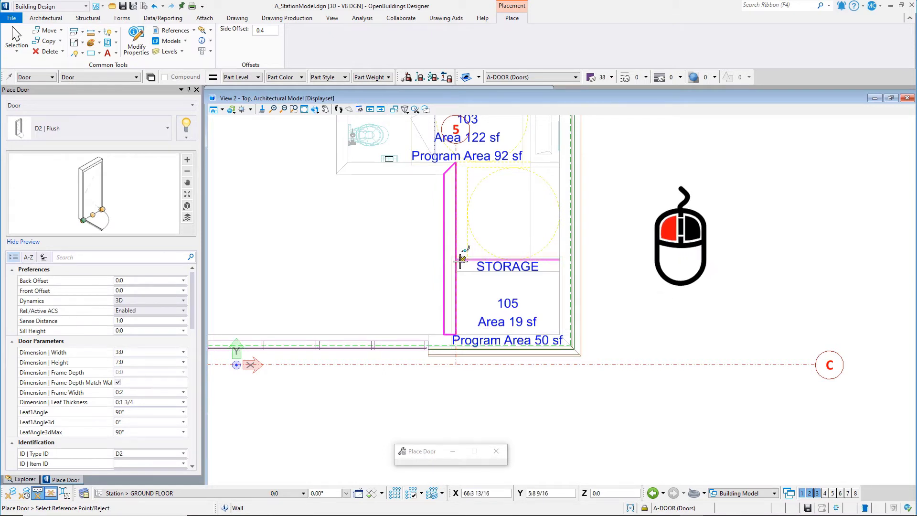
{"action": "left_click", "coordinate": [457, 260]}
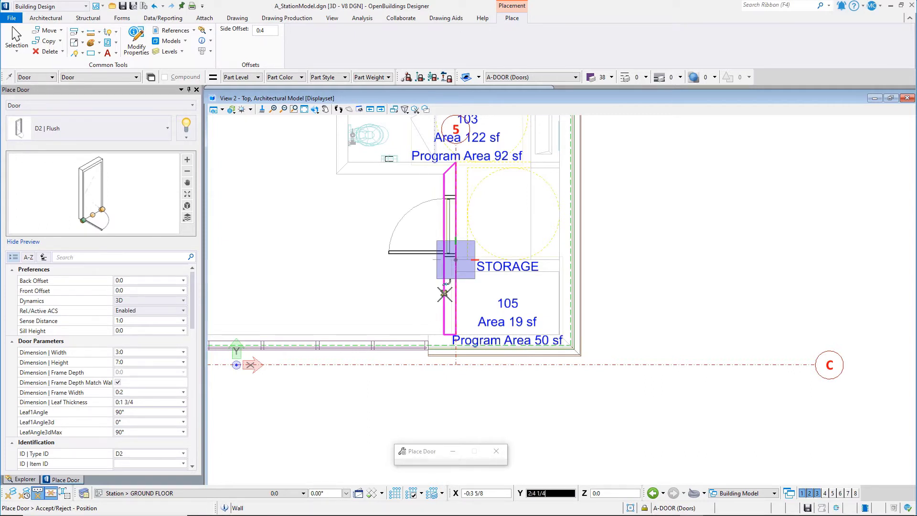
{"action": "left_click", "coordinate": [444, 294]}
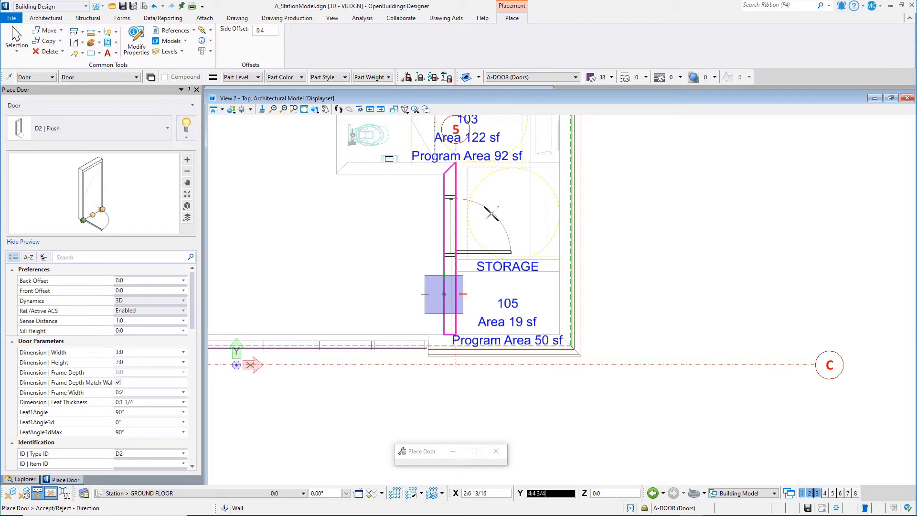
{"action": "left_click", "coordinate": [491, 214]}
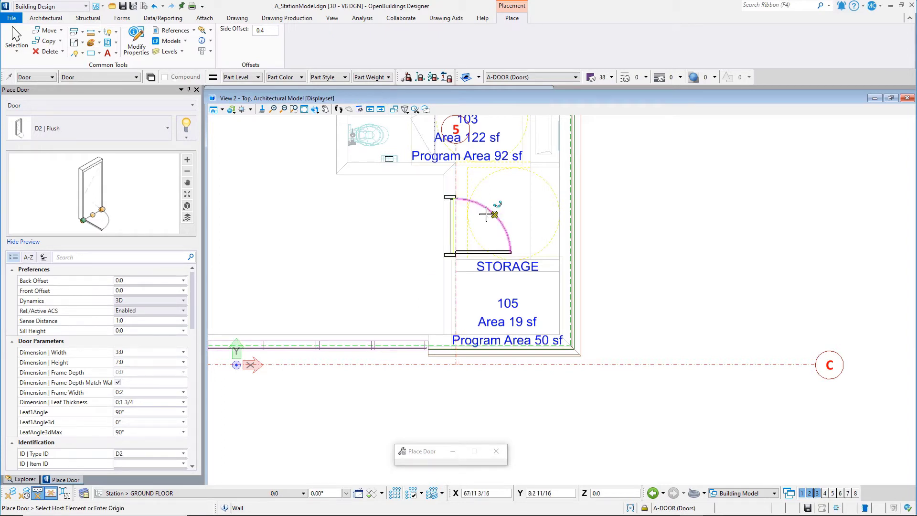
Step: Set the door width to 2:4 and Leaf1Angle to 45°
{"action": "left_click", "coordinate": [133, 351]}
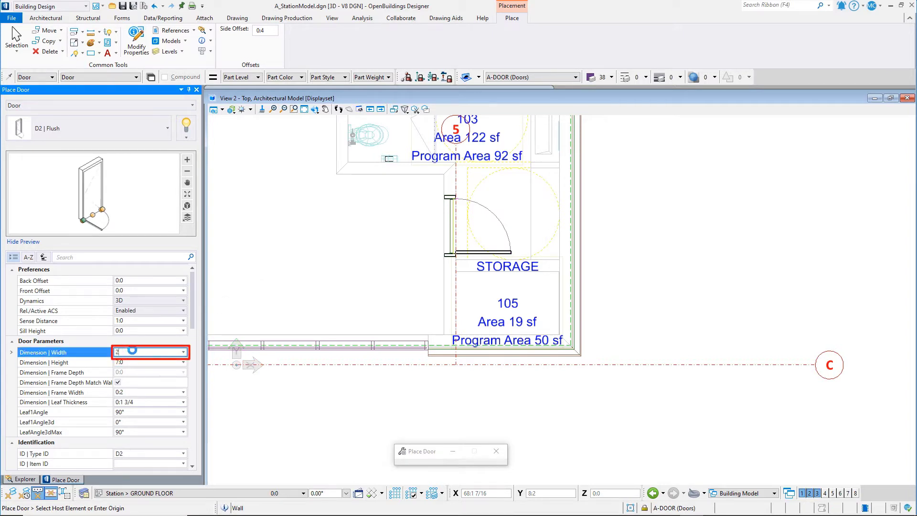
{"action": "key", "text": "Return"}
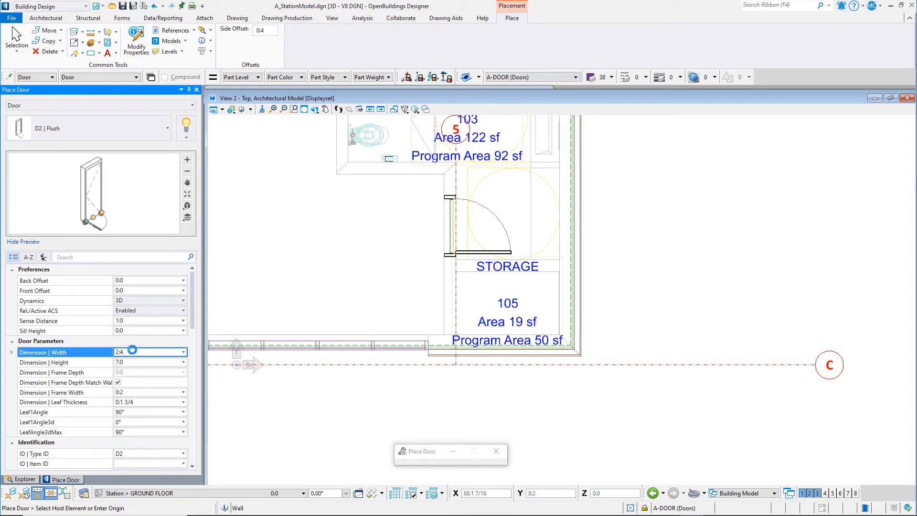
{"action": "left_click", "coordinate": [132, 412]}
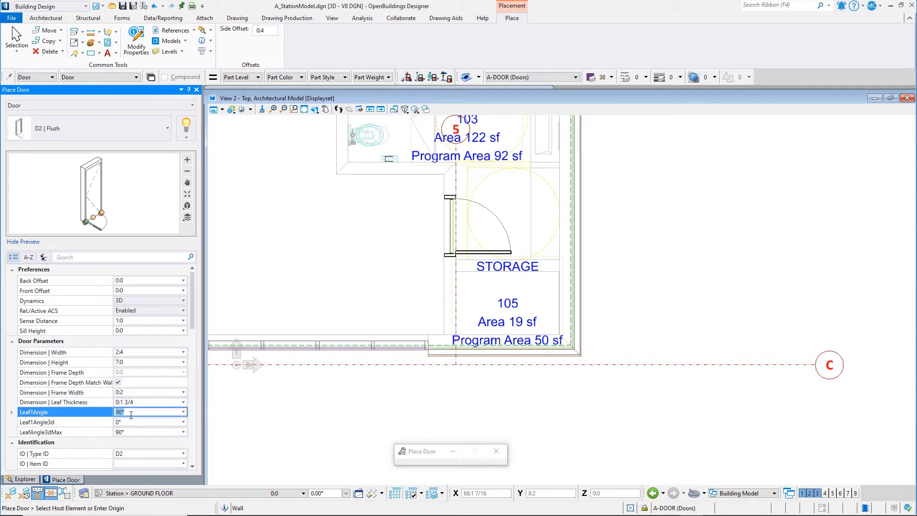
{"action": "type", "text": "45"}
{"action": "key", "text": "Return"}
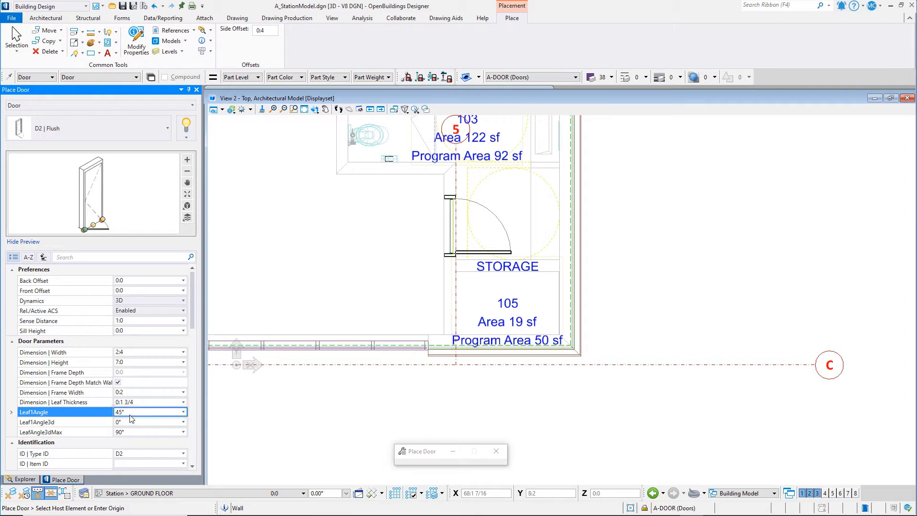
Step: Place the narrower door in the same wall, referenced to the storage partition's lower corner, swinging into Storage 105
{"action": "left_click", "coordinate": [433, 300]}
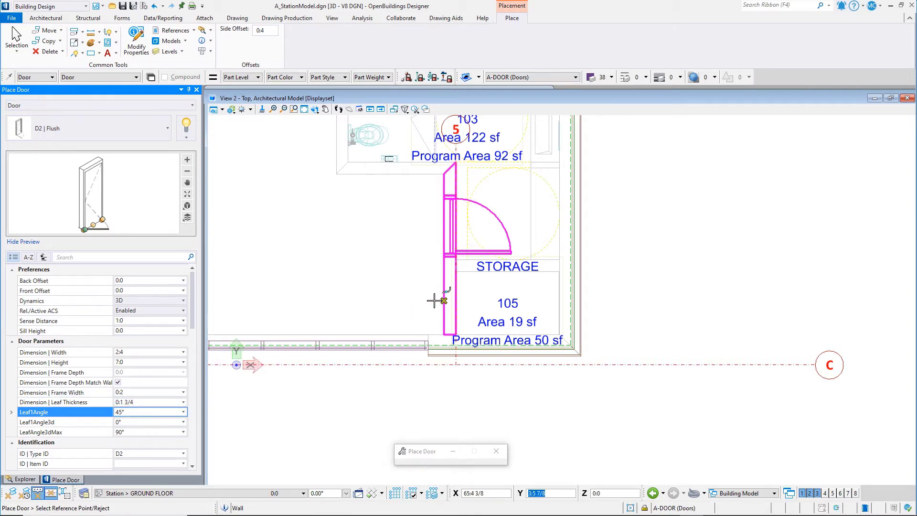
{"action": "left_click", "coordinate": [456, 271]}
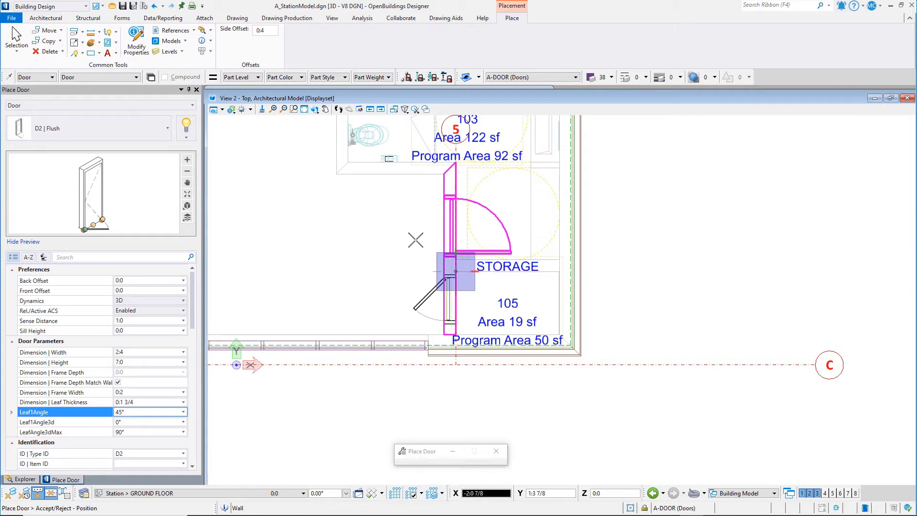
{"action": "left_click", "coordinate": [416, 240]}
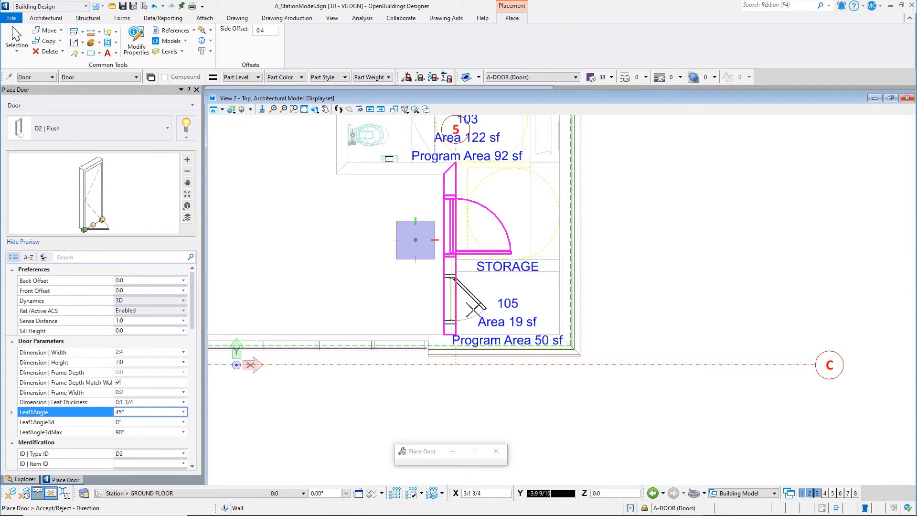
{"action": "left_click", "coordinate": [473, 310]}
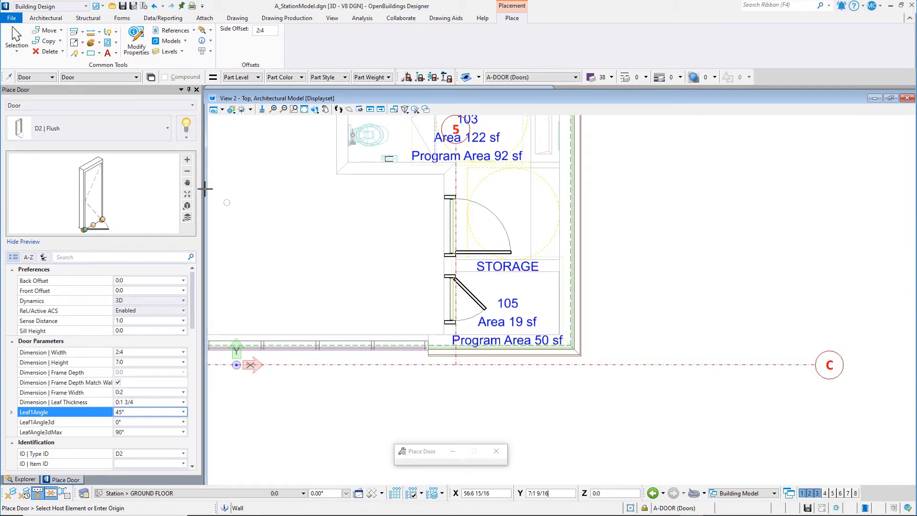
Step: Switch the door being placed to the HM_Masonry | HalfGlass catalog item
{"action": "left_click", "coordinate": [140, 137]}
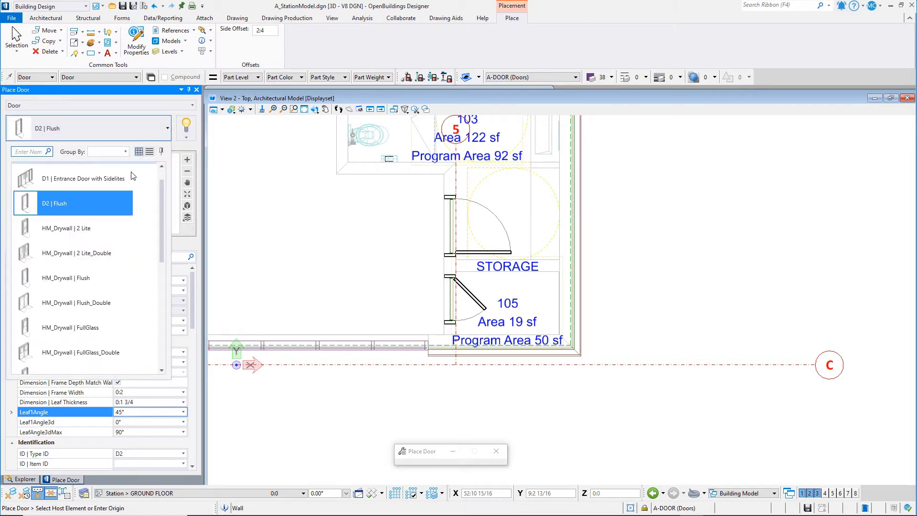
{"action": "scroll", "coordinate": [98, 287], "scroll_direction": "down", "scroll_amount": 2}
{"action": "scroll", "coordinate": [98, 288], "scroll_direction": "down", "scroll_amount": 4}
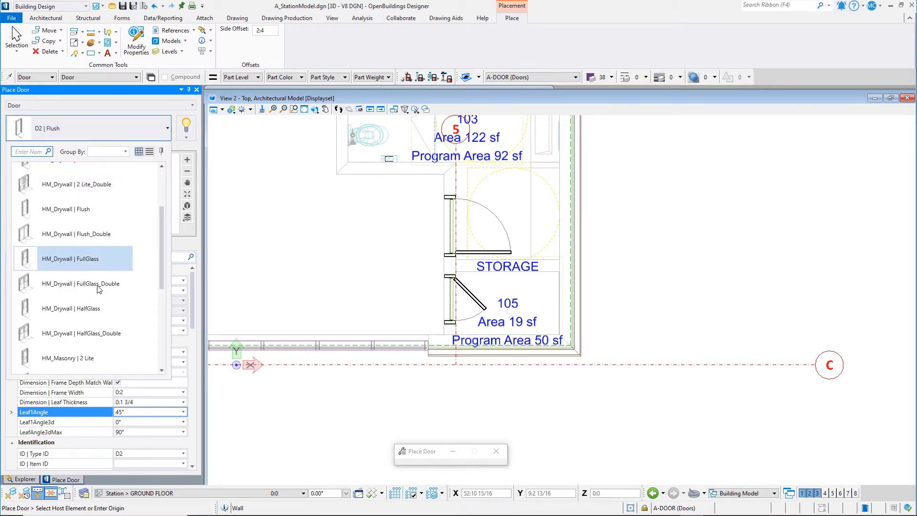
{"action": "scroll", "coordinate": [95, 288], "scroll_direction": "down", "scroll_amount": 5}
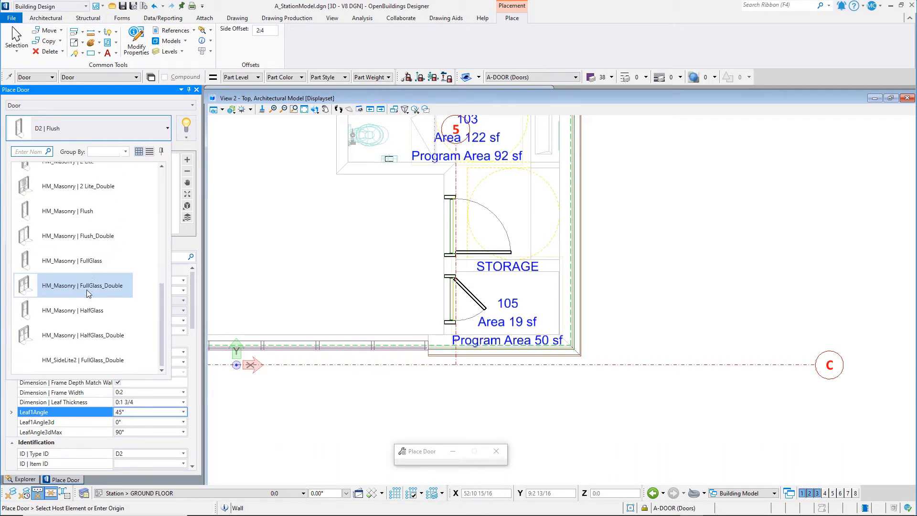
{"action": "left_click", "coordinate": [83, 313]}
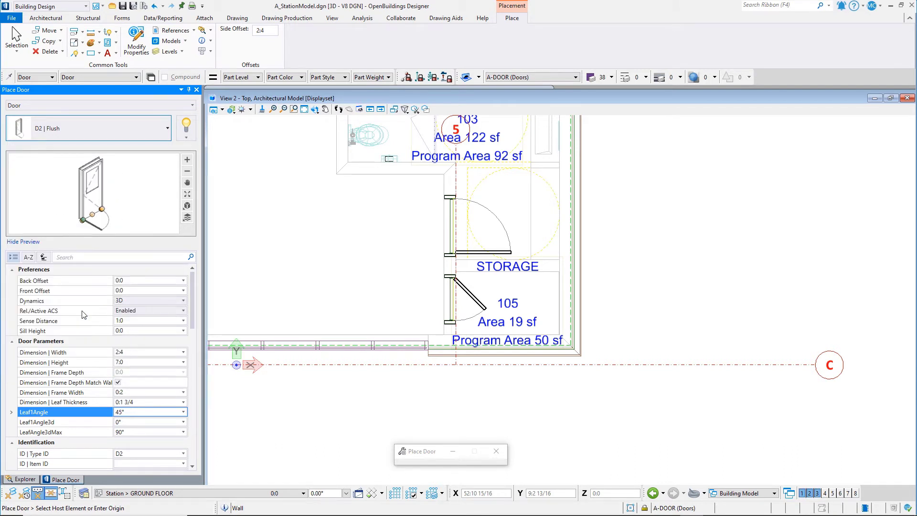
{"action": "left_click", "coordinate": [152, 362]}
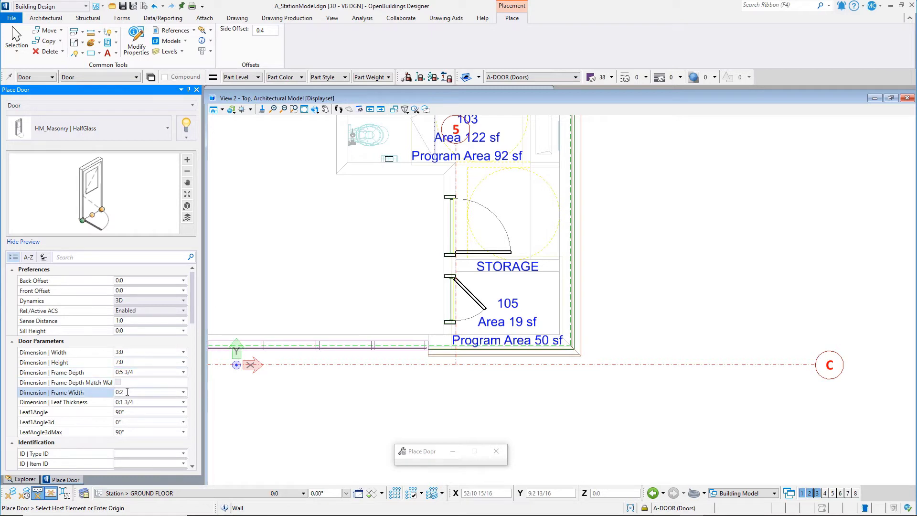
Step: Make the half-glass door's frame depth match the wall and set its Type ID to D3
{"action": "left_click", "coordinate": [138, 382]}
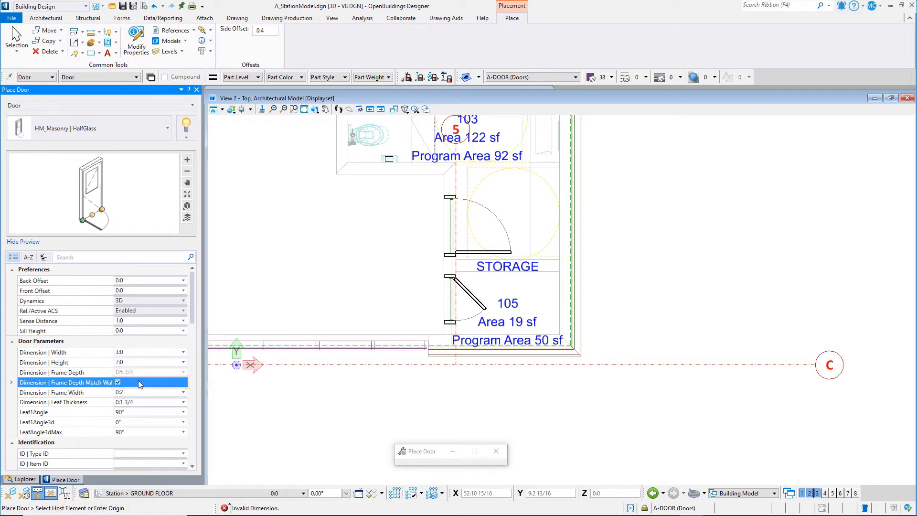
{"action": "scroll", "coordinate": [139, 380], "scroll_direction": "down", "scroll_amount": 2}
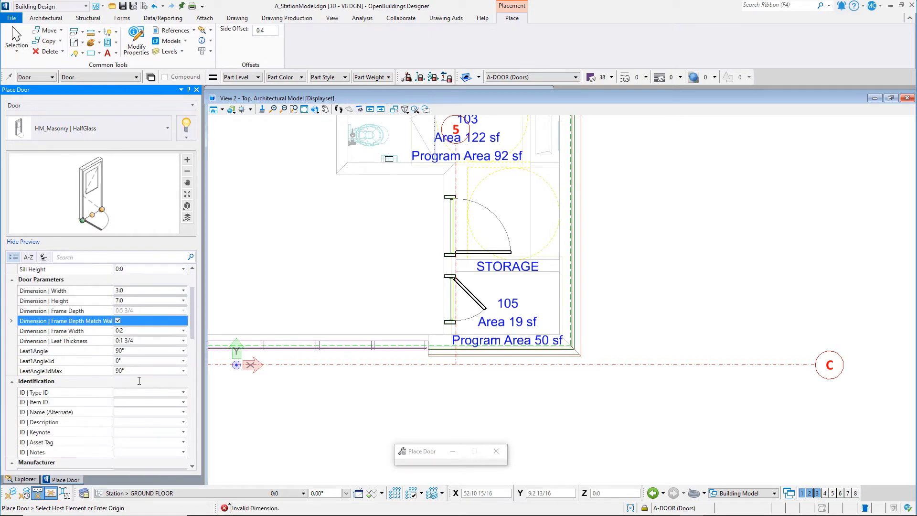
{"action": "left_click", "coordinate": [137, 390]}
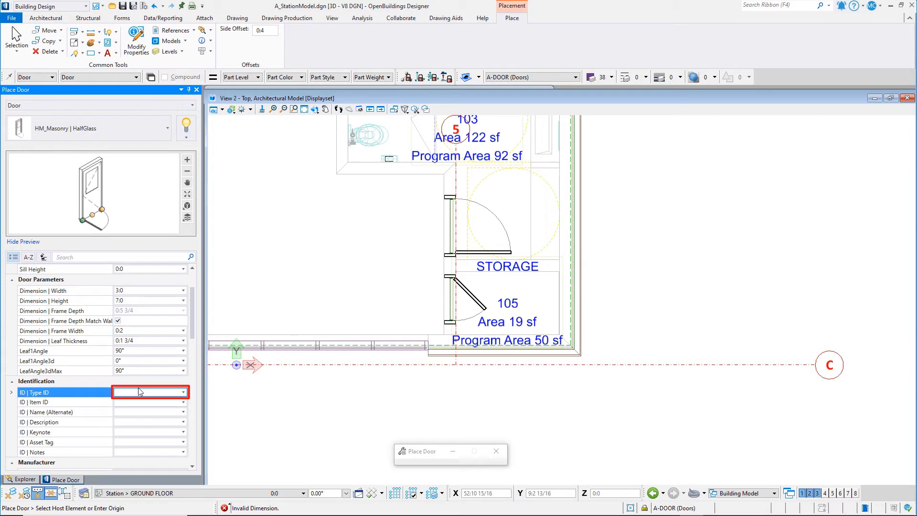
{"action": "type", "text": "D3"}
Step: Set the half-glass door's Dimension Feature 1 Width to 0:8 to narrow the glass panel
{"action": "scroll", "coordinate": [138, 391], "scroll_direction": "down", "scroll_amount": 6}
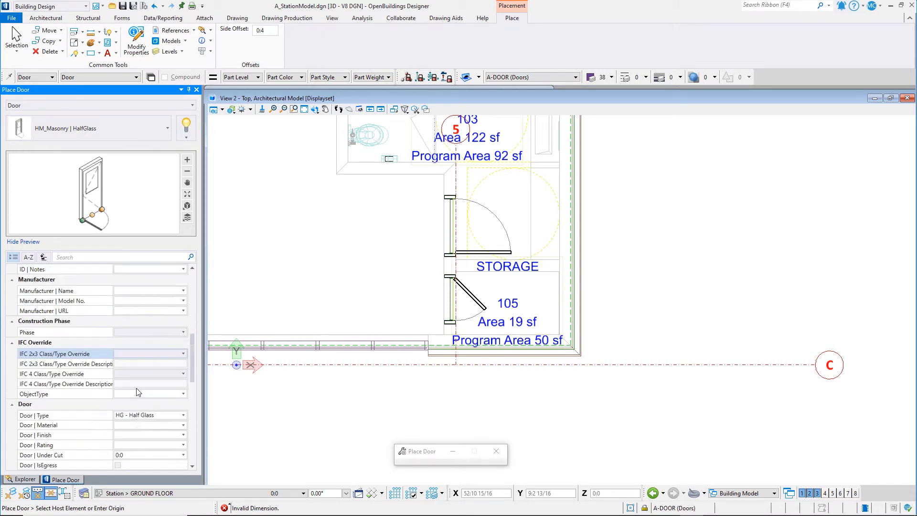
{"action": "scroll", "coordinate": [137, 390], "scroll_direction": "down", "scroll_amount": 3}
{"action": "scroll", "coordinate": [136, 389], "scroll_direction": "down", "scroll_amount": 5}
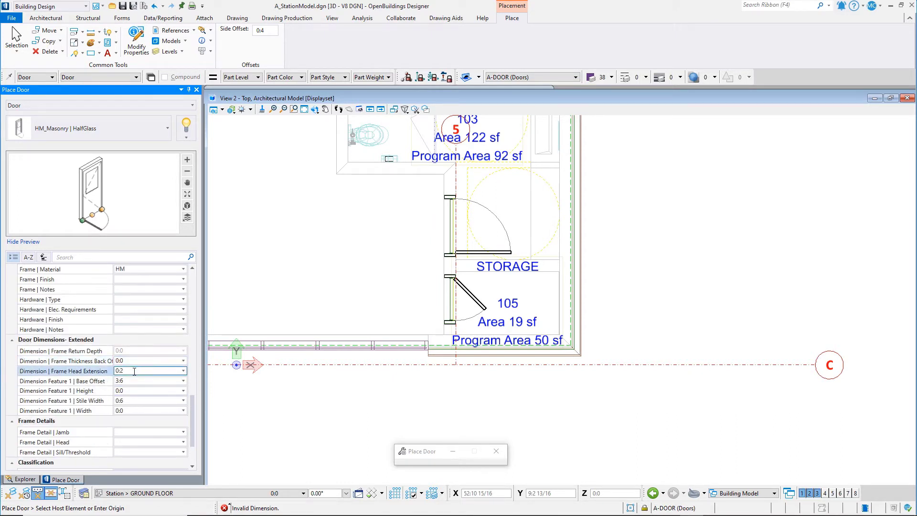
{"action": "left_click", "coordinate": [134, 410]}
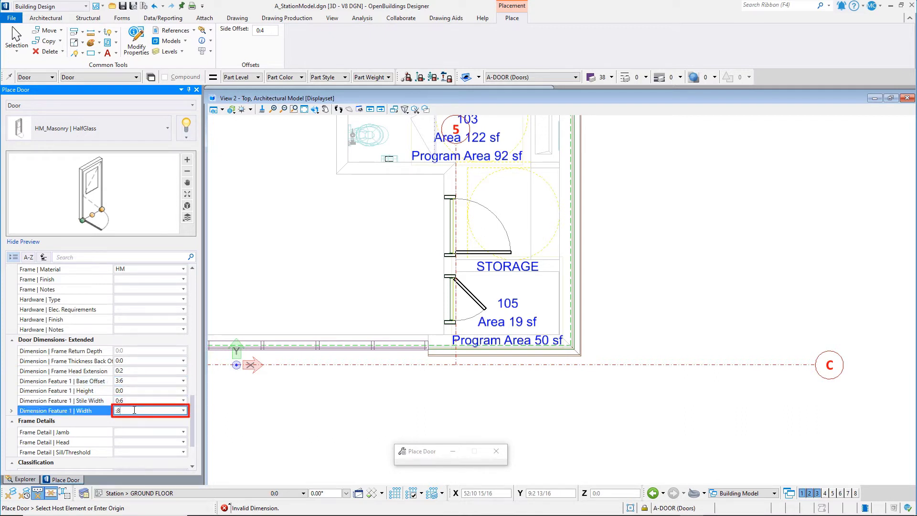
{"action": "type", "text": ":8"}
{"action": "key", "text": "Return"}
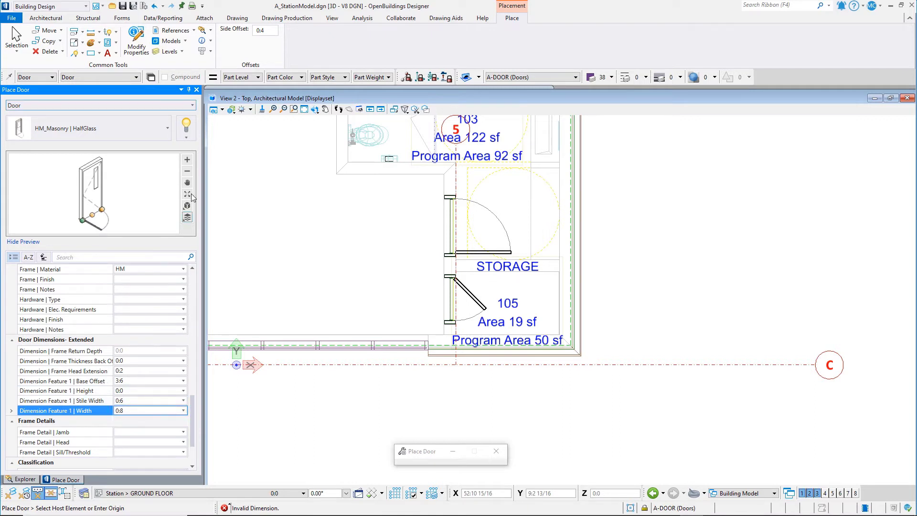
Step: Save the modified door as a new catalog item named "D3 | HalfGlass-NarrowView"
{"action": "left_click", "coordinate": [186, 137]}
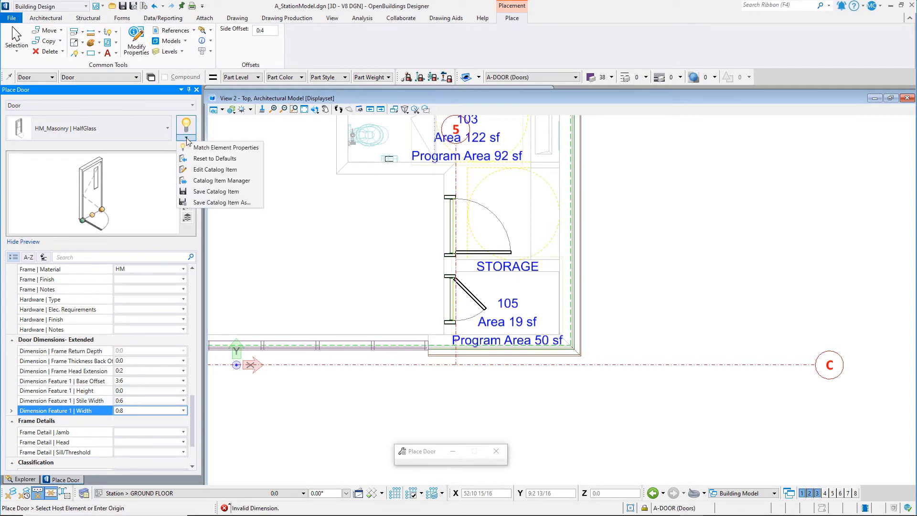
{"action": "left_click", "coordinate": [226, 203]}
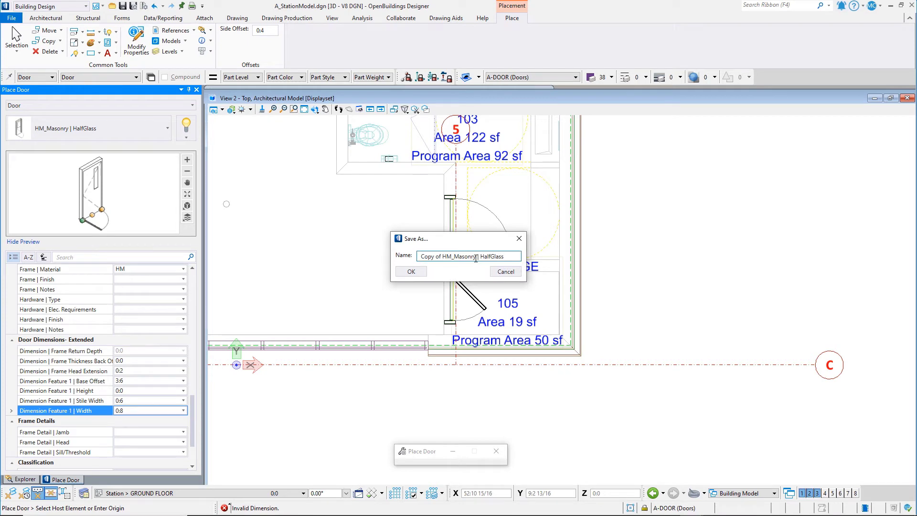
{"action": "left_click_drag", "start_coordinate": [476, 257], "coordinate": [420, 256]}
{"action": "type", "text": "D3 | HalfGlass"}
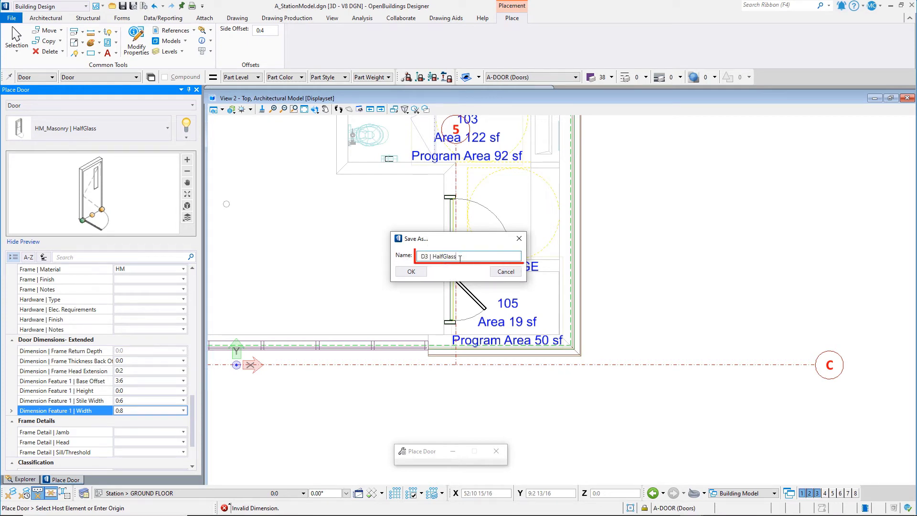
{"action": "type", "text": "-NarrowView"}
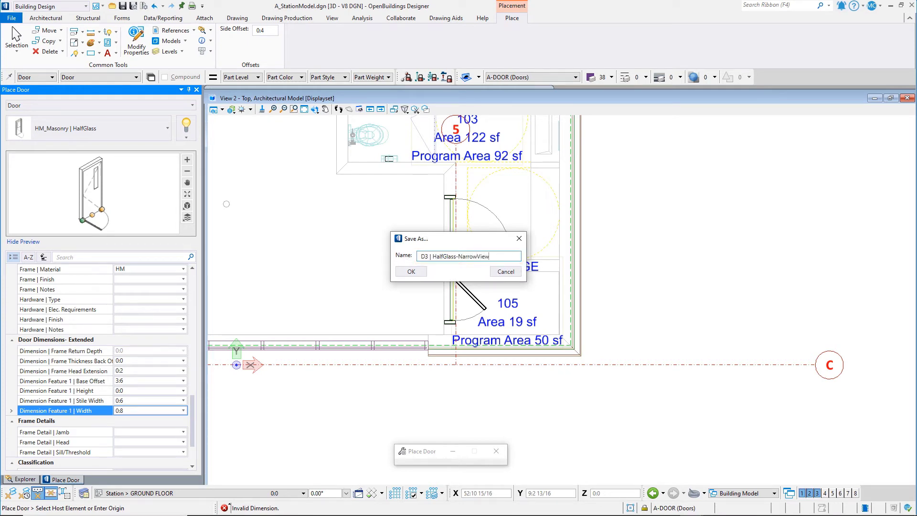
{"action": "left_click", "coordinate": [411, 272]}
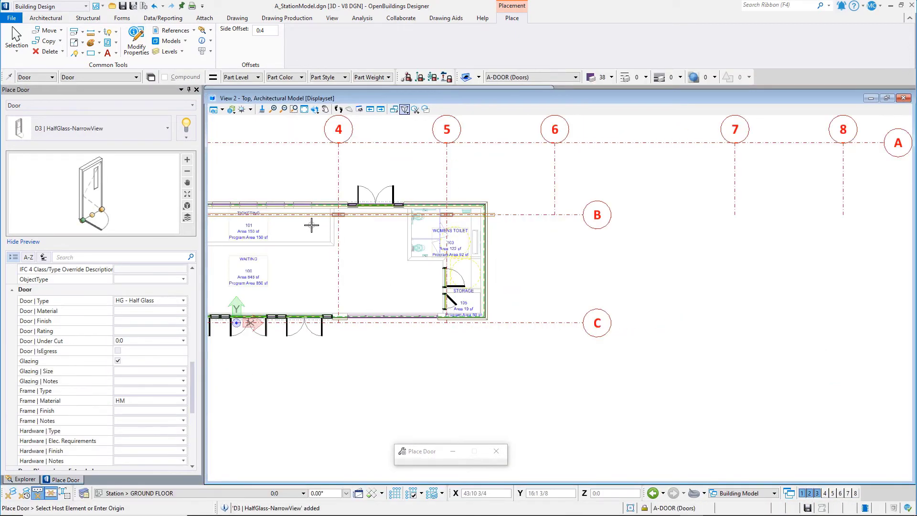
Step: Place the D3 door in the ticketing end wall beside grid line 4, referenced to the inner wall corner, swinging into Ticketing 101
{"action": "scroll", "coordinate": [311, 225], "scroll_direction": "up", "scroll_amount": 2}
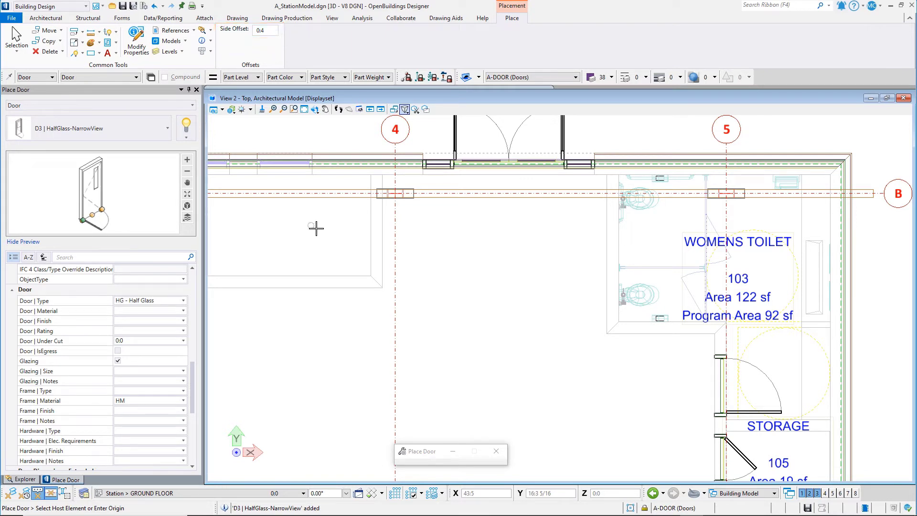
{"action": "left_click", "coordinate": [371, 275]}
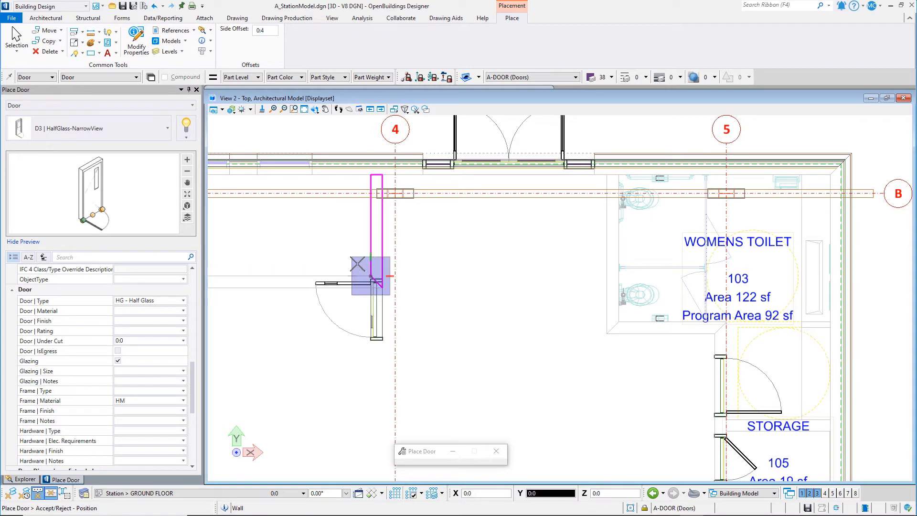
{"action": "left_click", "coordinate": [368, 350]}
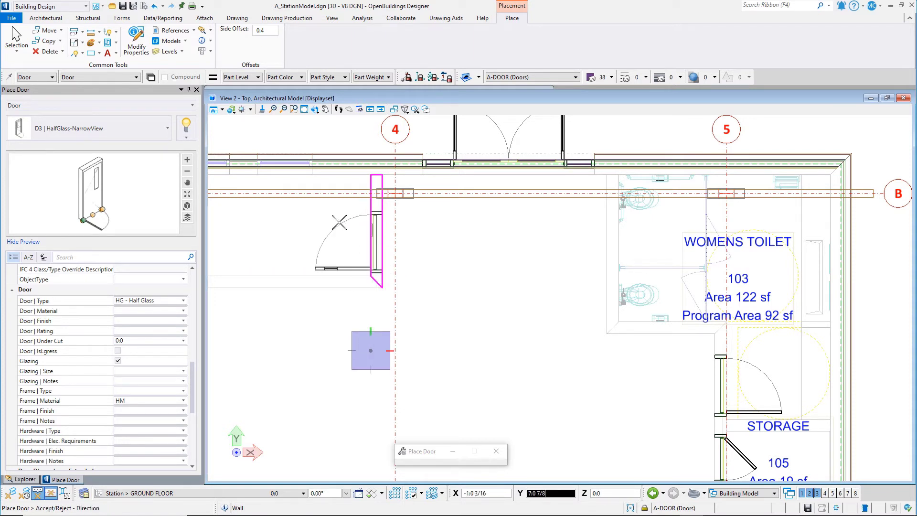
{"action": "left_click", "coordinate": [297, 237]}
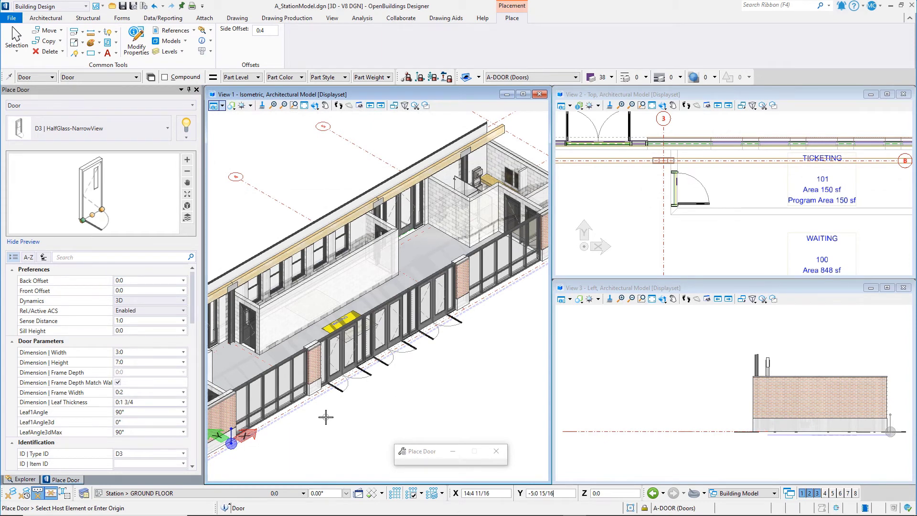
Step: Switch the door being placed to the WD | CasedOpening catalog item
{"action": "left_click", "coordinate": [163, 131]}
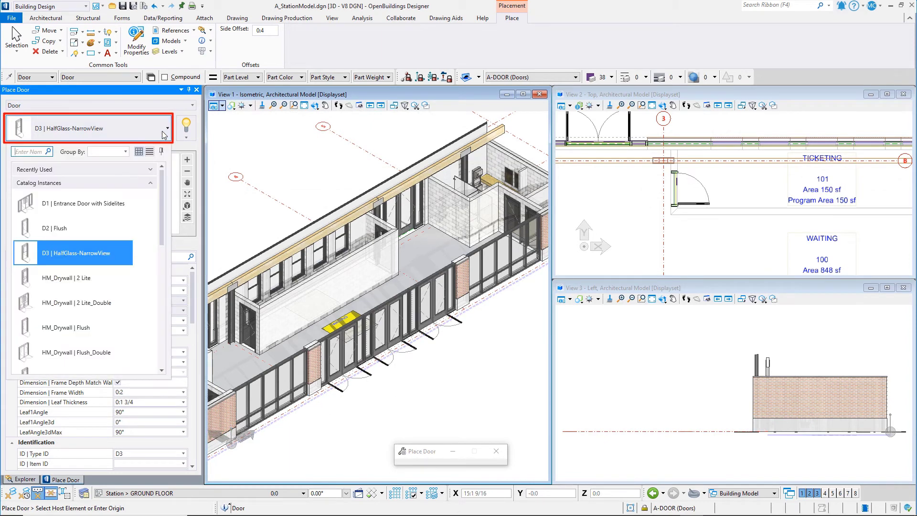
{"action": "scroll", "coordinate": [142, 280], "scroll_direction": "down", "scroll_amount": 2}
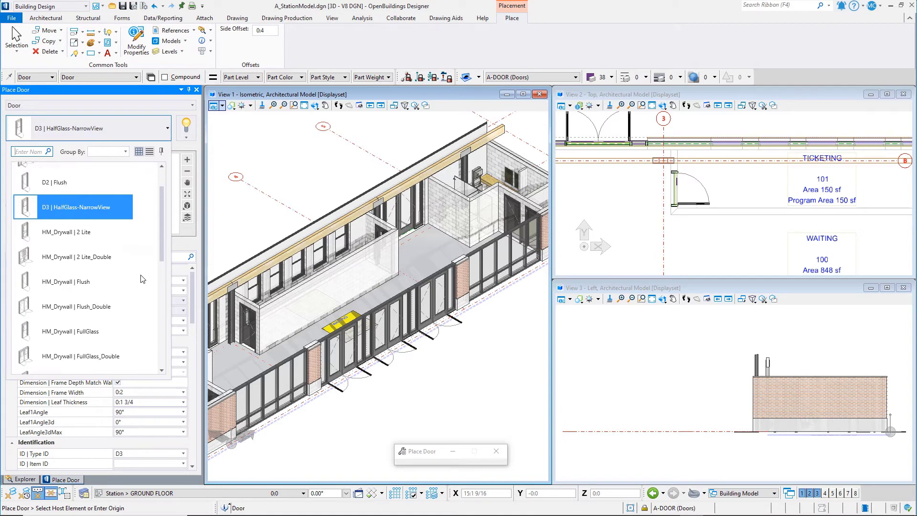
{"action": "scroll", "coordinate": [142, 279], "scroll_direction": "down", "scroll_amount": 6}
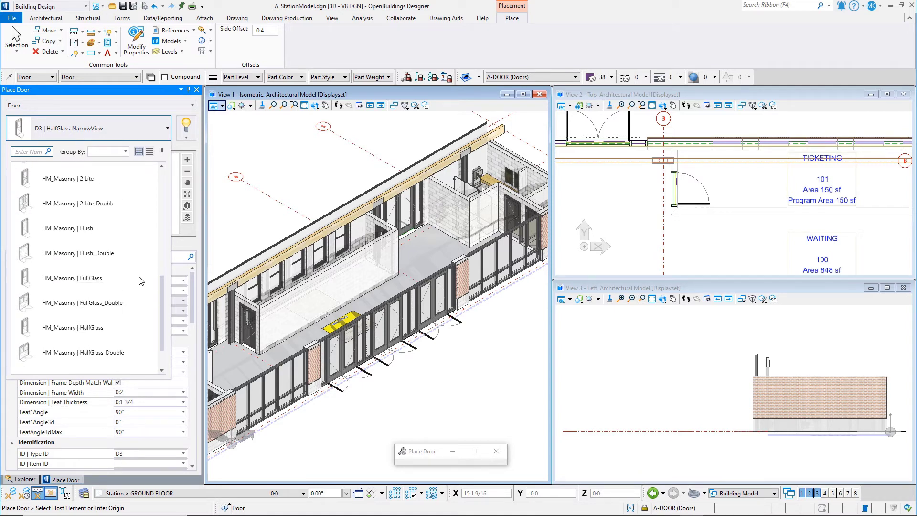
{"action": "scroll", "coordinate": [141, 281], "scroll_direction": "down", "scroll_amount": 2}
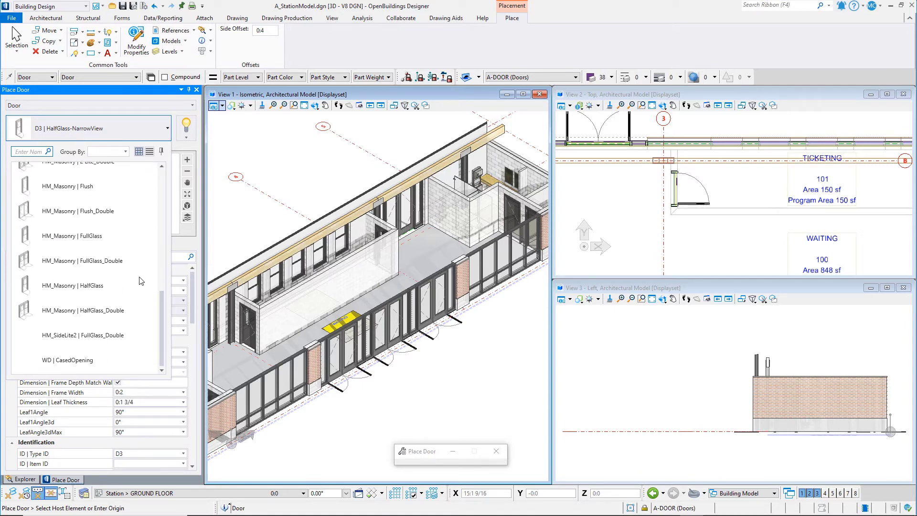
{"action": "left_click", "coordinate": [93, 360]}
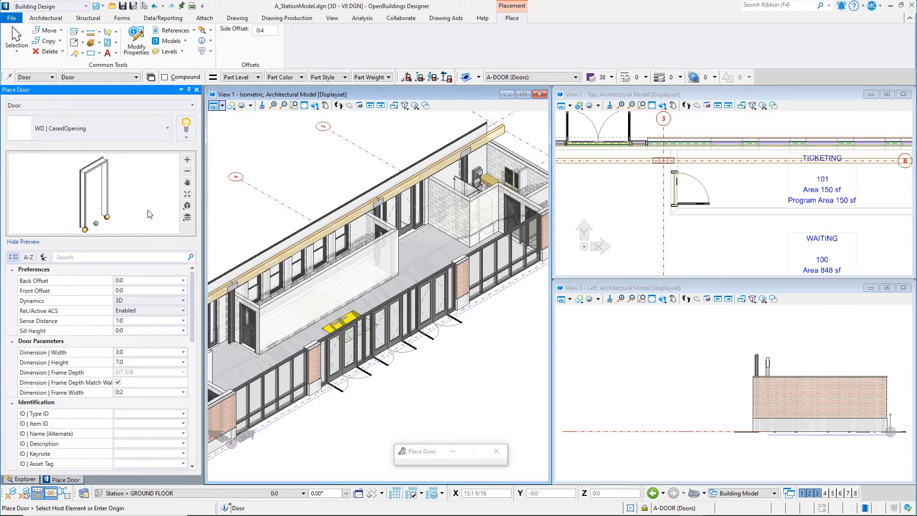
Step: Set the cased opening's width to 21:0 and the side offset to 0:0
{"action": "left_click", "coordinate": [146, 351]}
{"action": "type", "text": "21"}
{"action": "key", "text": "Return"}
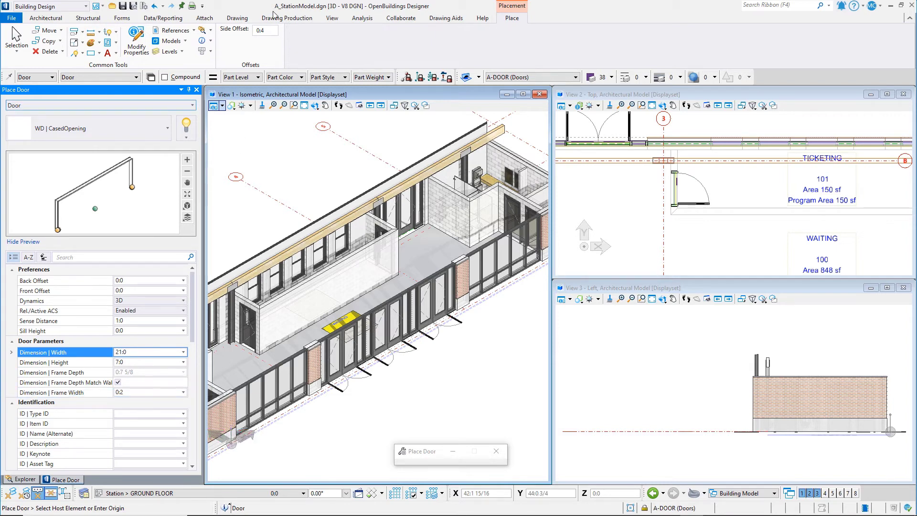
{"action": "left_click", "coordinate": [258, 31]}
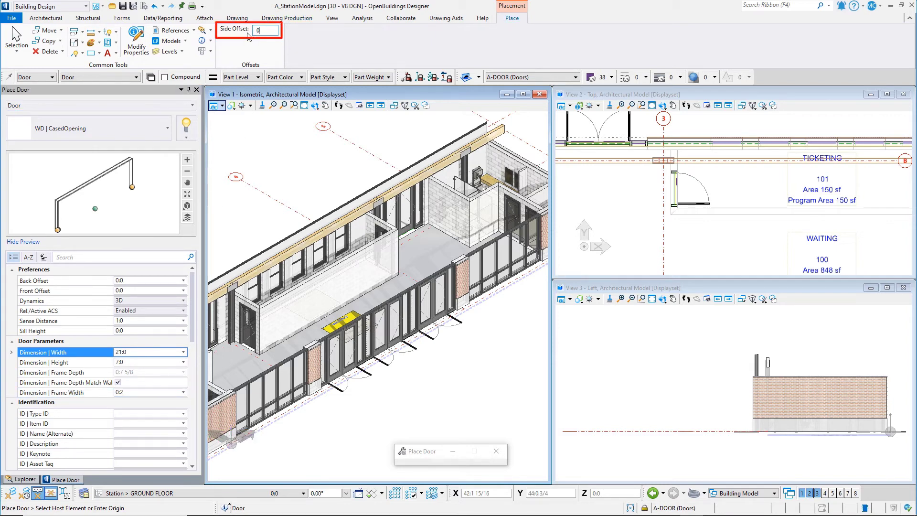
{"action": "type", "text": "0"}
{"action": "key", "text": "Return"}
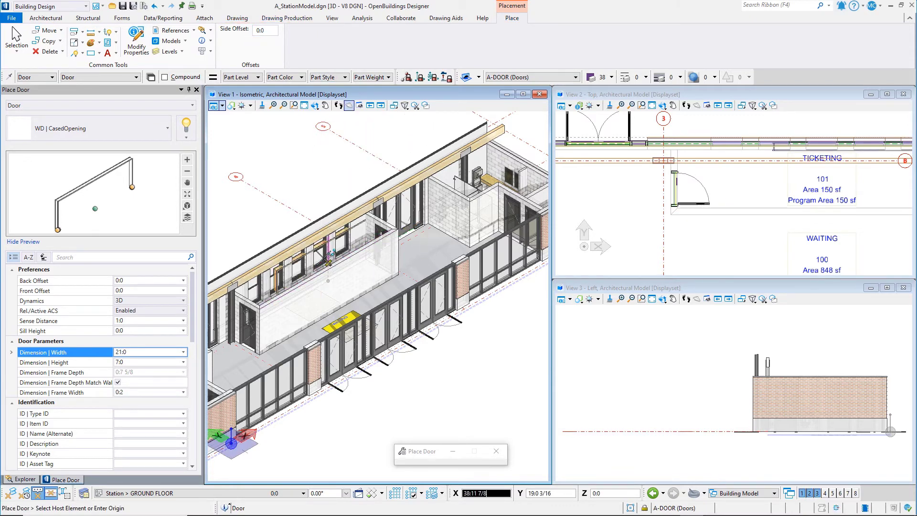
Step: Place the cased opening in the long wall between Ticketing 101 and Waiting 100, and end door placement
{"action": "left_click", "coordinate": [337, 319]}
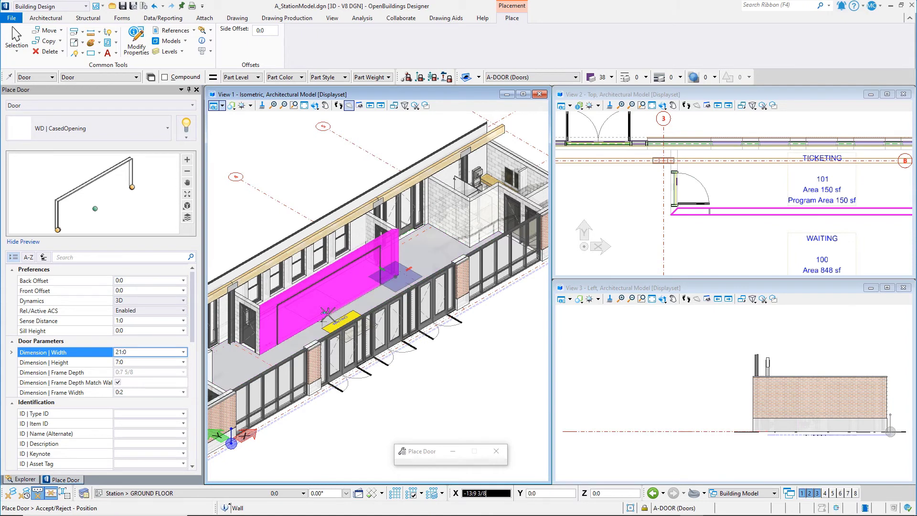
{"action": "left_click", "coordinate": [331, 314]}
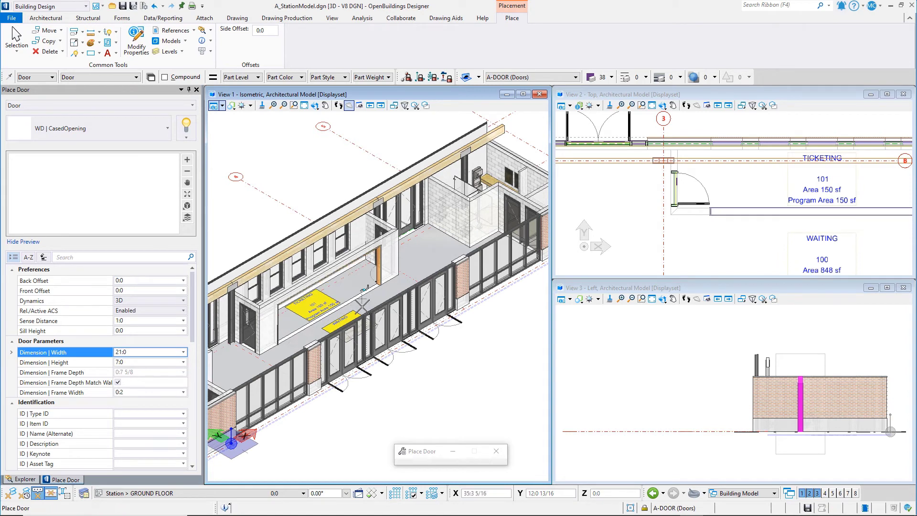
{"action": "key", "text": "Escape"}
Step: Start placing a window with the __Sill Wood catalog item, using its middle insertion point
{"action": "scroll", "coordinate": [368, 285], "scroll_direction": "up", "scroll_amount": 2}
{"action": "scroll", "coordinate": [367, 286], "scroll_direction": "up", "scroll_amount": 2}
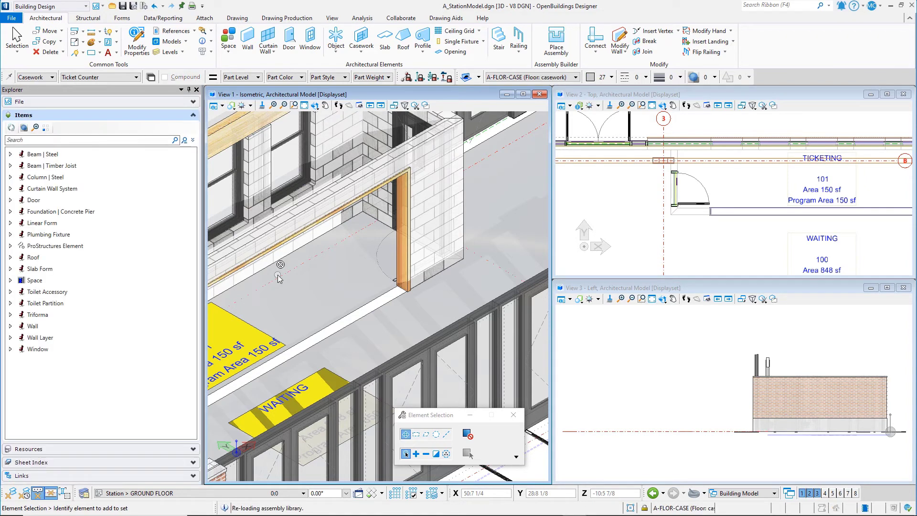
{"action": "left_click", "coordinate": [310, 41]}
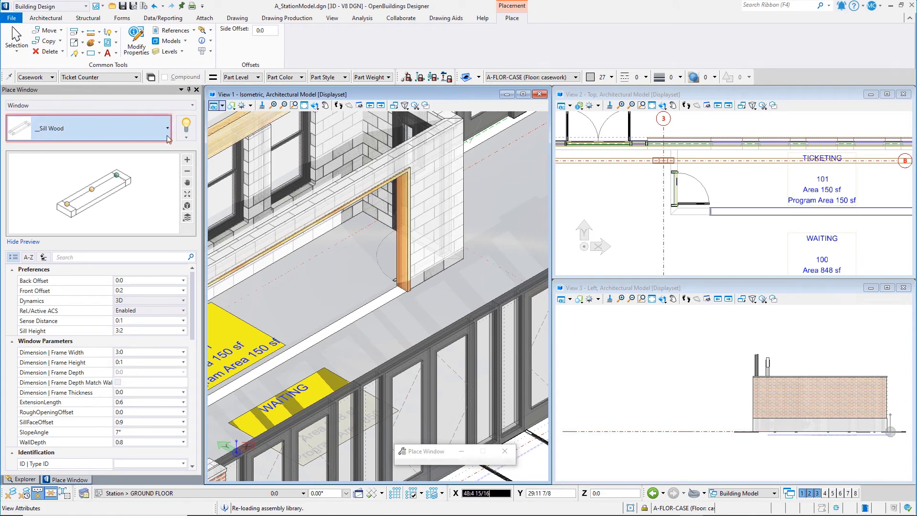
{"action": "left_click", "coordinate": [92, 190]}
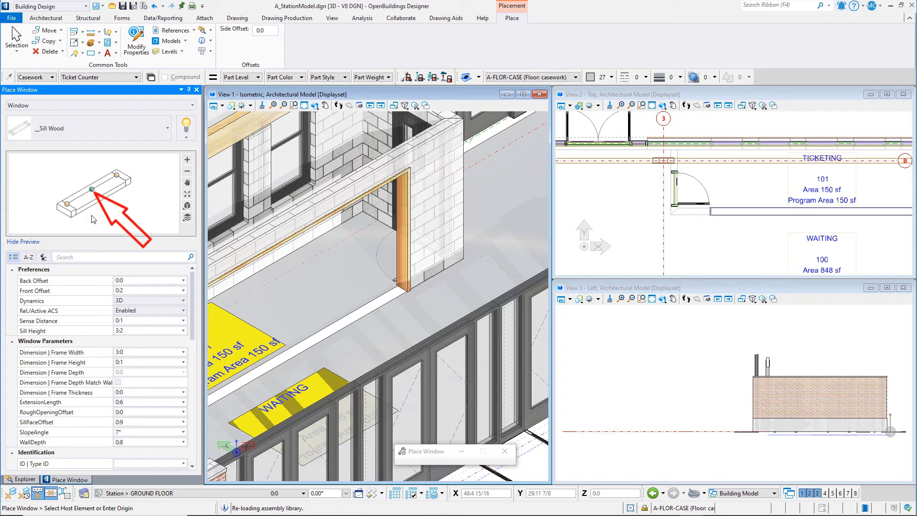
Step: Set the wood sill's Front Offset to 0:0
{"action": "left_click", "coordinate": [126, 290]}
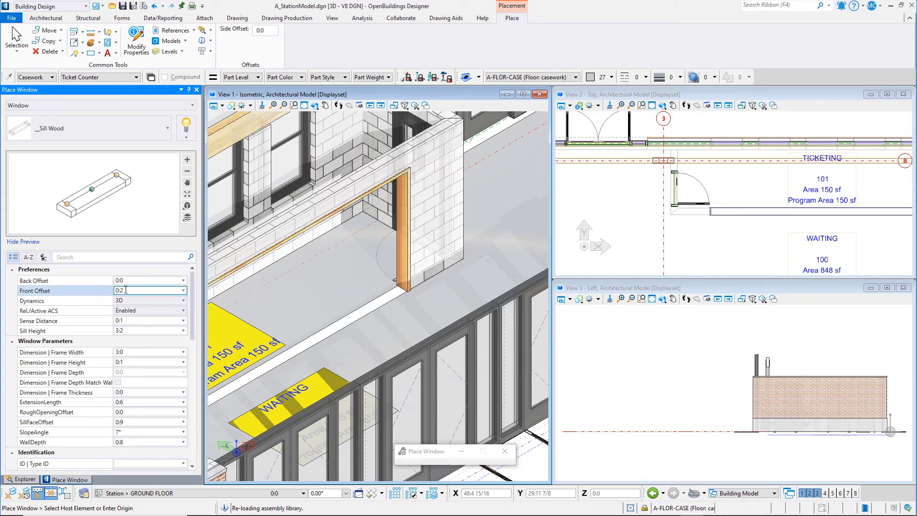
{"action": "left_click_drag", "start_coordinate": [126, 290], "coordinate": [108, 293]}
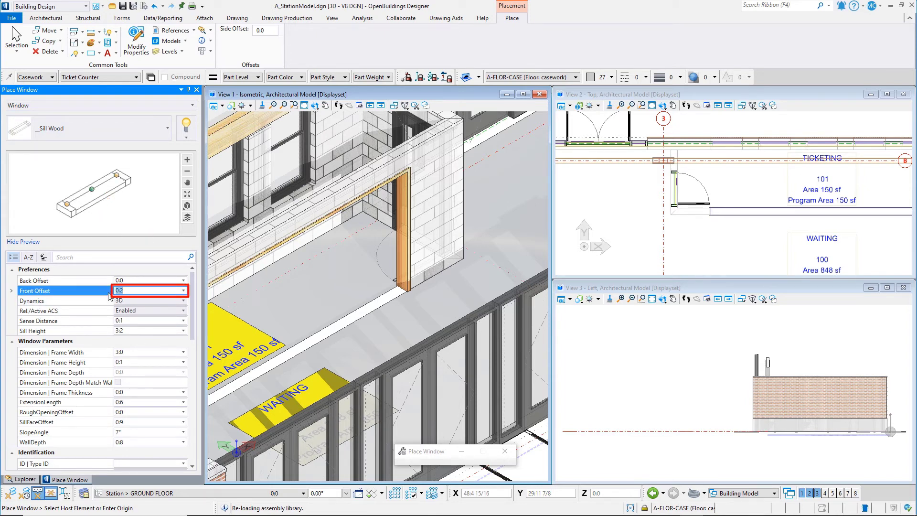
{"action": "type", "text": "0"}
{"action": "left_click", "coordinate": [129, 321]}
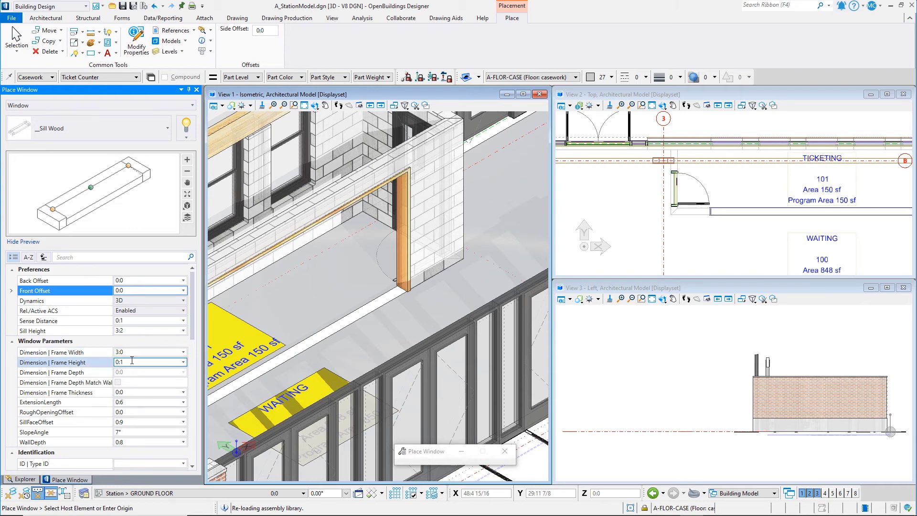
Step: Set the wood sill's ExtensionLength to 0:1 and its SillFaceOffset to 0:1
{"action": "left_click", "coordinate": [139, 402]}
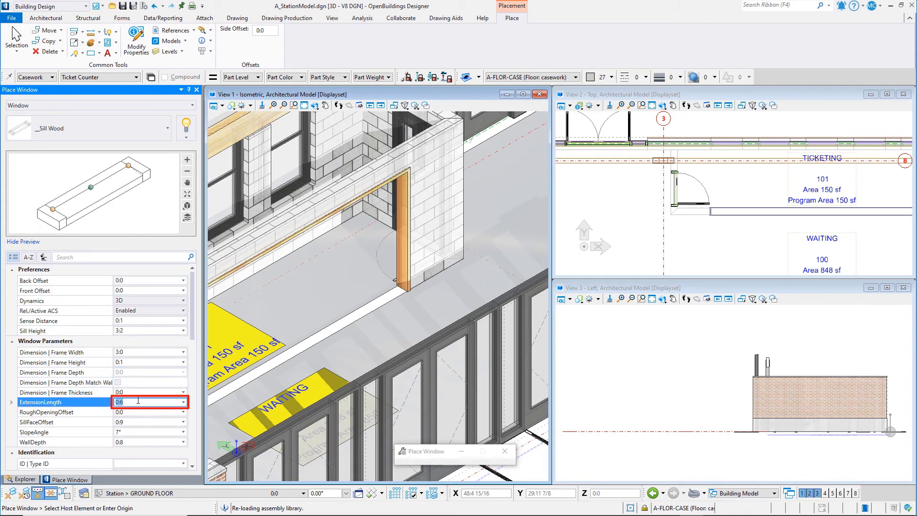
{"action": "type", "text": ":1"}
{"action": "key", "text": "Return"}
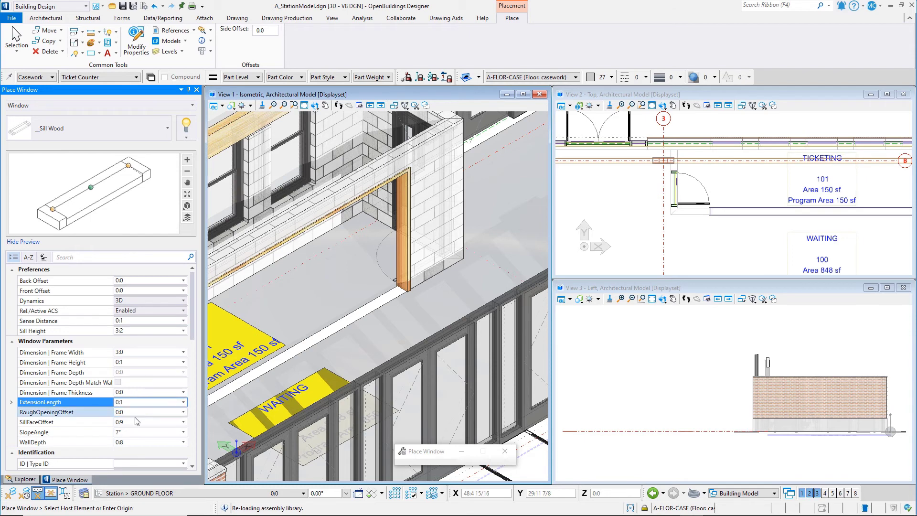
{"action": "left_click", "coordinate": [135, 421]}
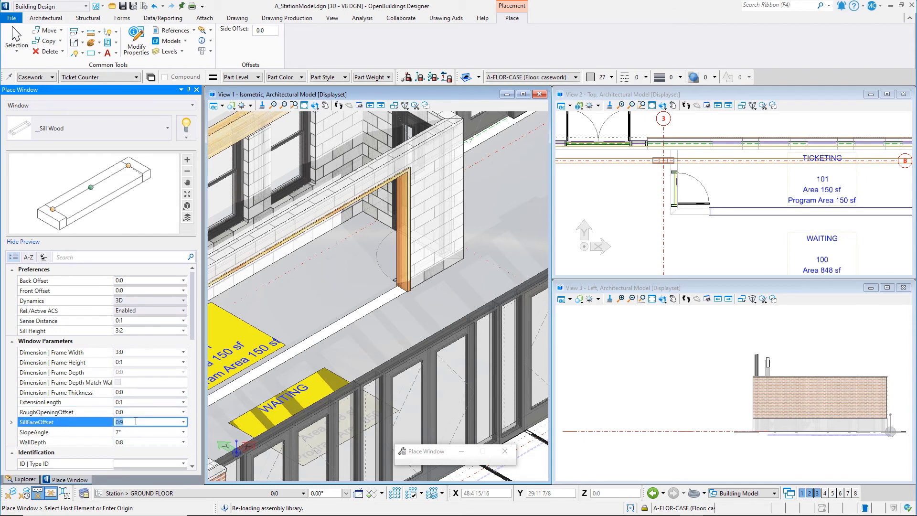
{"action": "type", "text": ":1"}
{"action": "key", "text": "Return"}
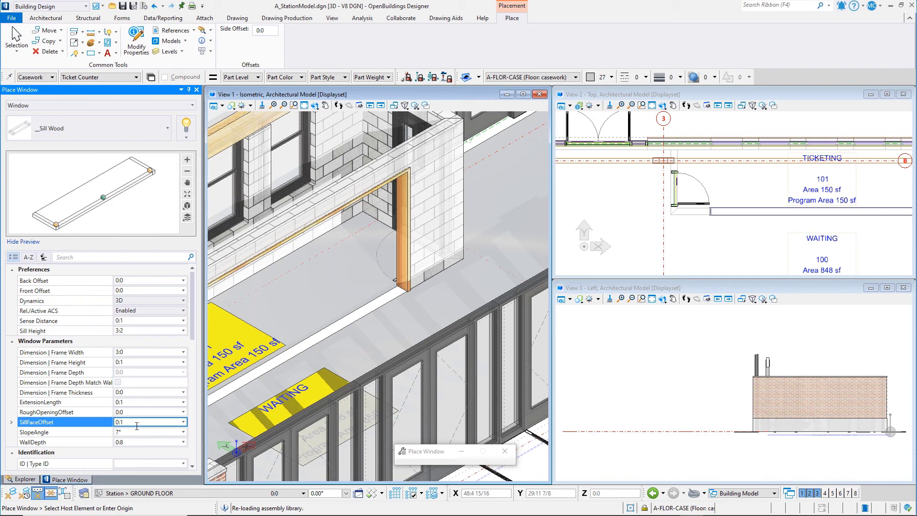
Step: Set the wood sill's SlopeAngle to 0° and its WallDepth to 0:7 5/8
{"action": "left_click", "coordinate": [137, 430]}
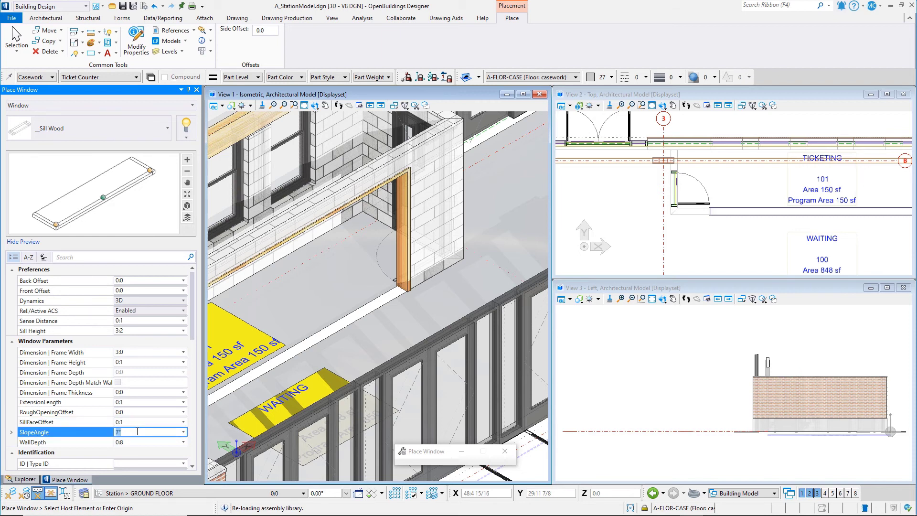
{"action": "type", "text": "0"}
{"action": "key", "text": "Return"}
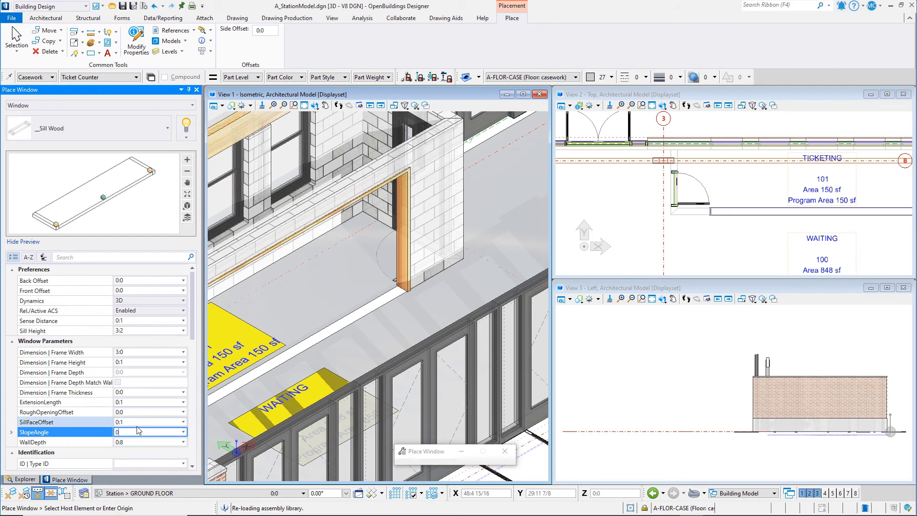
{"action": "left_click", "coordinate": [138, 441]}
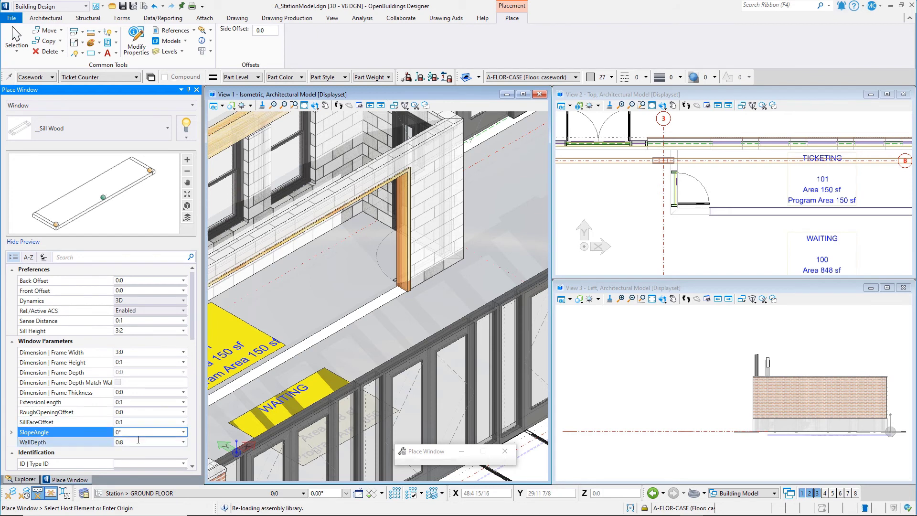
{"action": "key", "text": "BackSpace"}
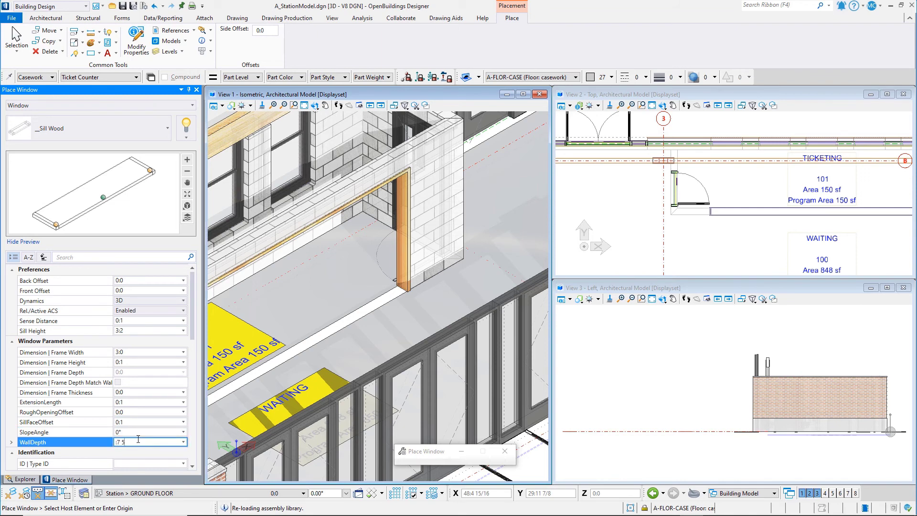
{"action": "key", "text": "Return"}
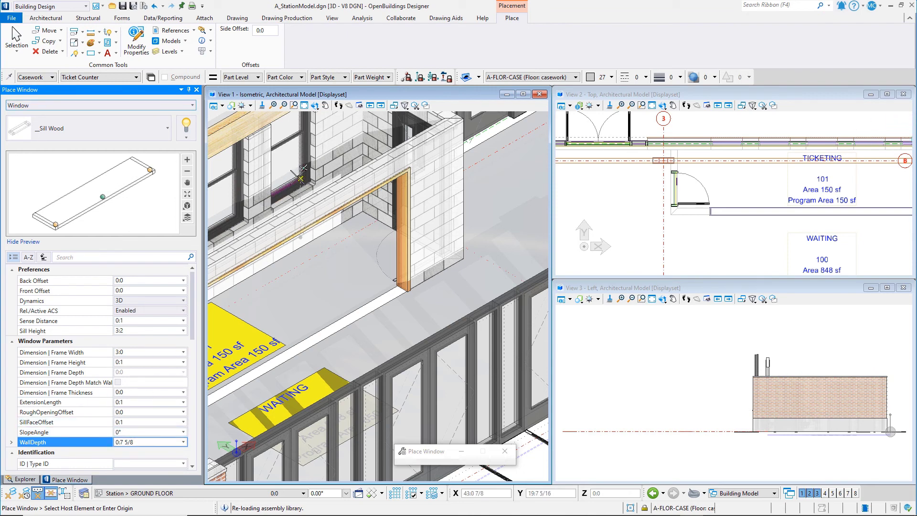
Step: Place a wood sill at the base midpoint of the exterior-wall window near Ticketing's far end, oriented toward the room interior
{"action": "left_click", "coordinate": [291, 197]}
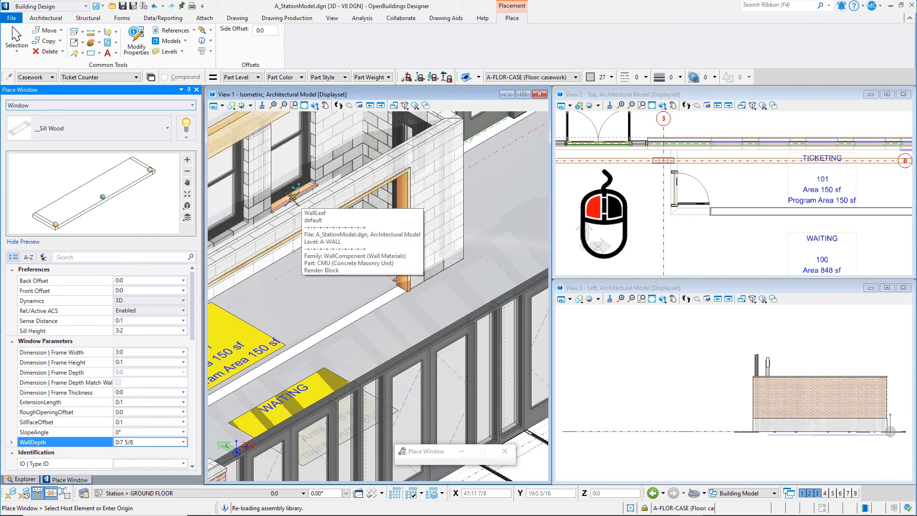
{"action": "left_click", "coordinate": [292, 197]}
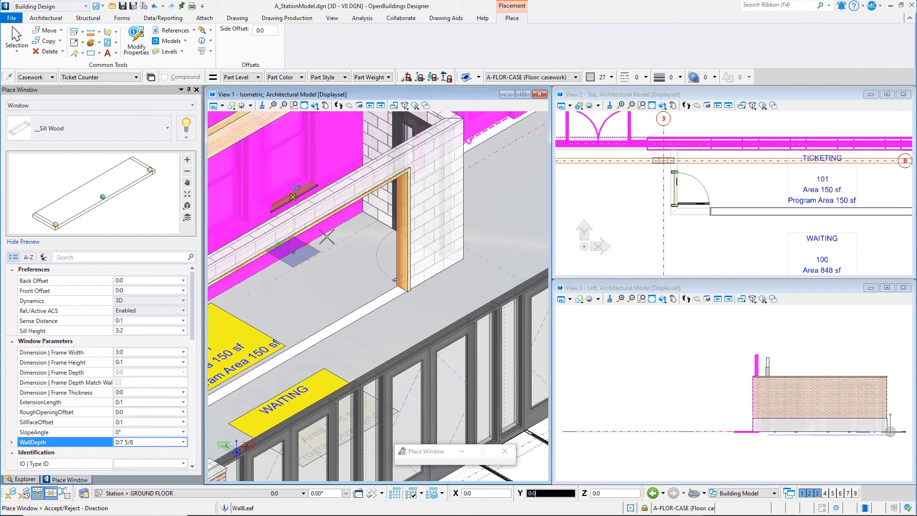
{"action": "left_click", "coordinate": [282, 271]}
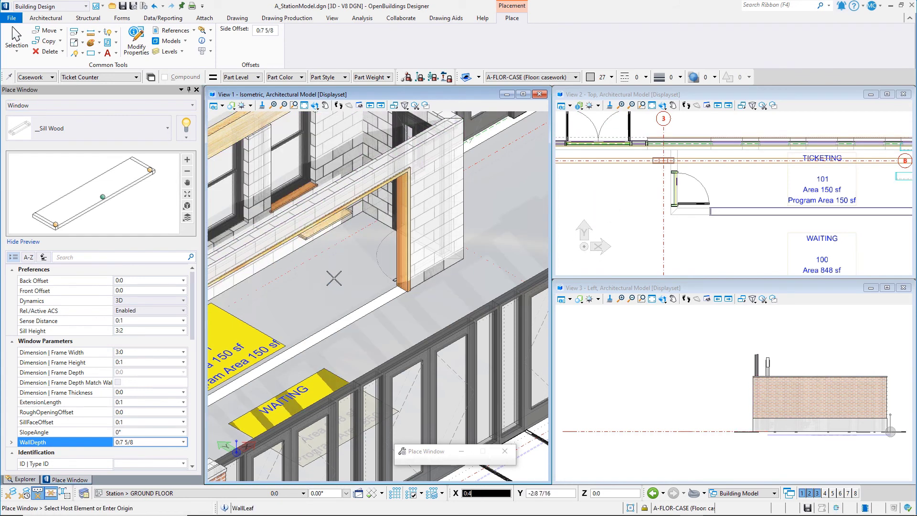
Step: Place matching wood sills under the remaining exterior-wall windows in Ticketing 101, and end window placement
{"action": "left_click", "coordinate": [228, 230]}
{"action": "left_click", "coordinate": [228, 230]}
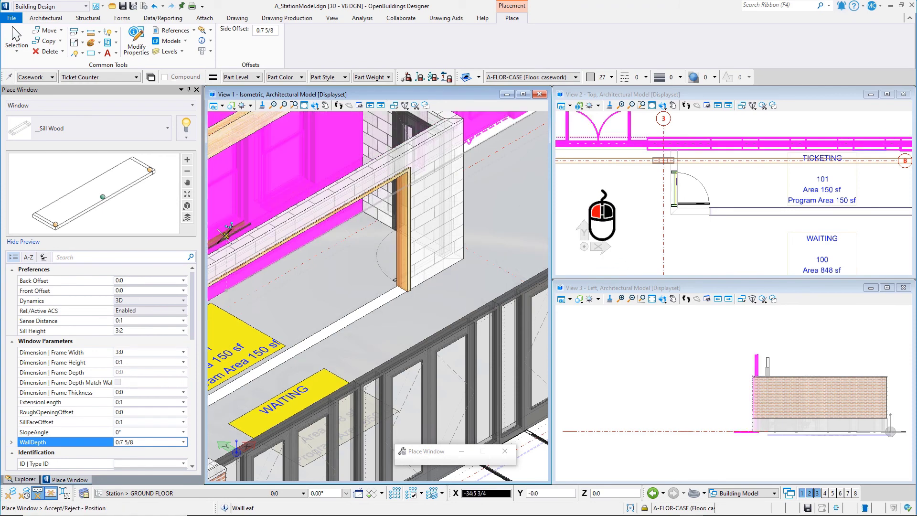
{"action": "left_click", "coordinate": [302, 290]}
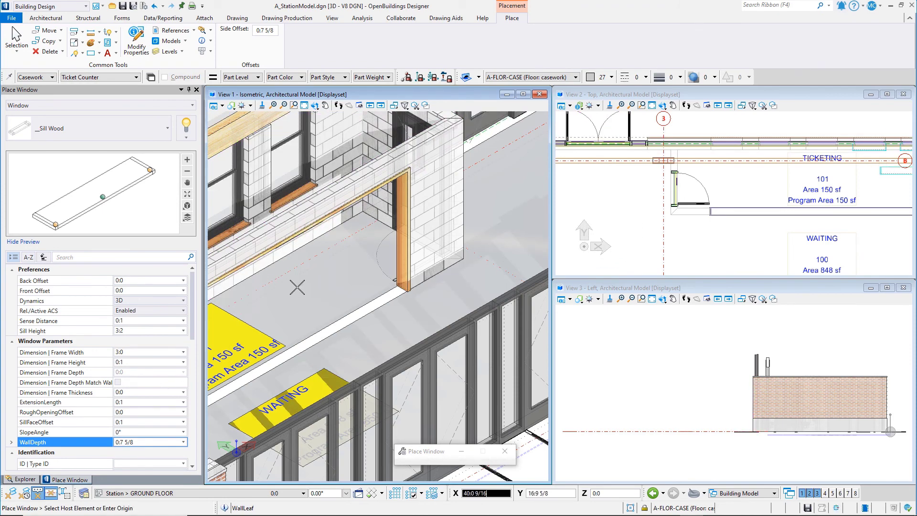
{"action": "middle_click_drag", "start_coordinate": [279, 286], "coordinate": [352, 277]}
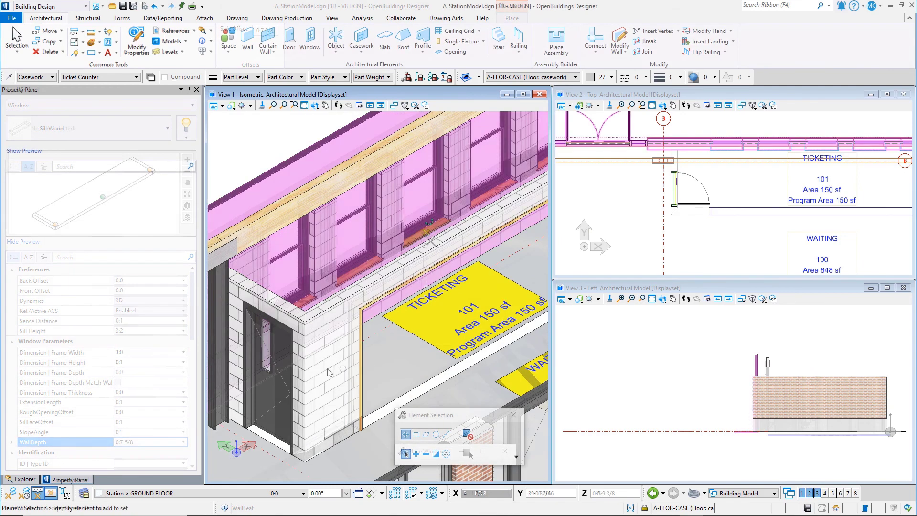
{"action": "scroll", "coordinate": [273, 372], "scroll_direction": "down", "scroll_amount": 3}
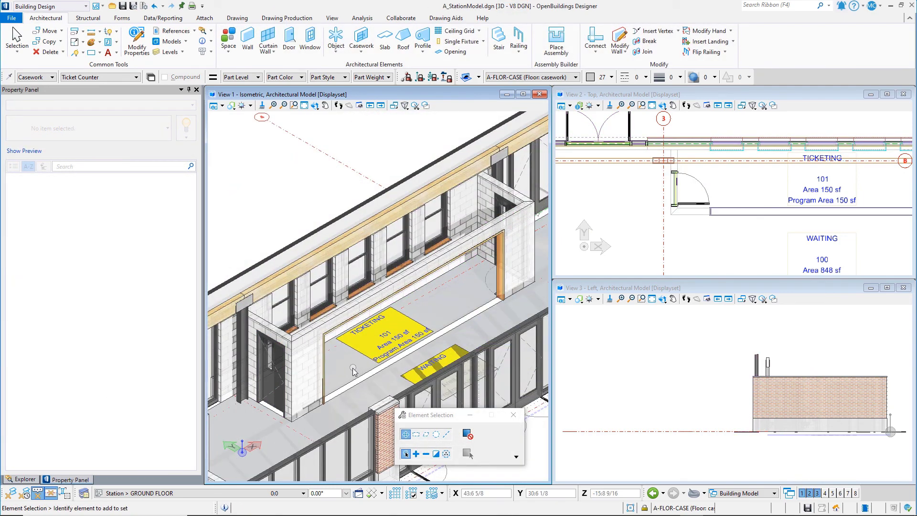